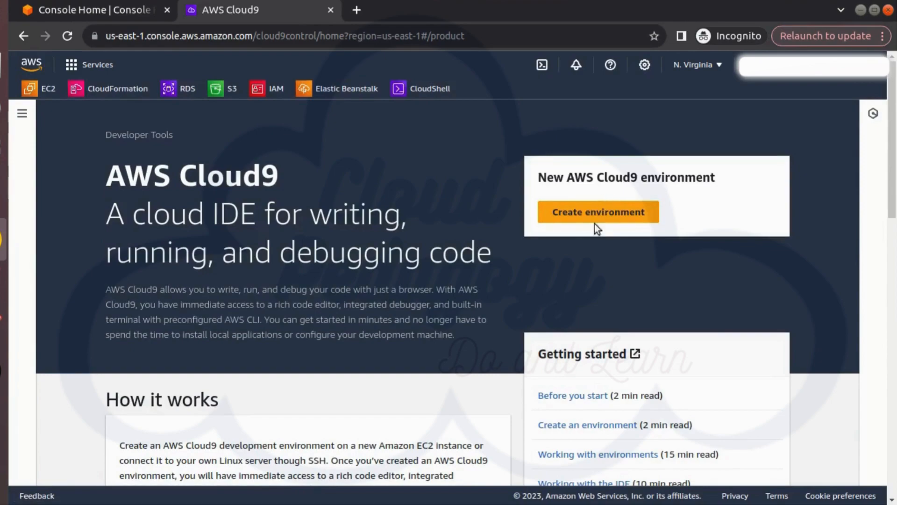
Start creating a new Cloud9 environment and name it cp-student-cloud9-env
{"action": "left_click", "coordinate": [597, 214]}
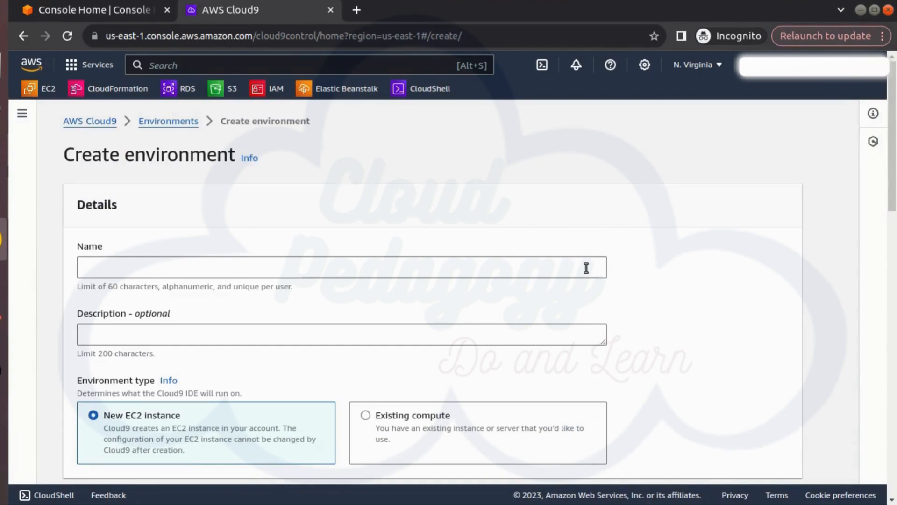
{"action": "left_click", "coordinate": [586, 268]}
{"action": "type", "text": "cp"}
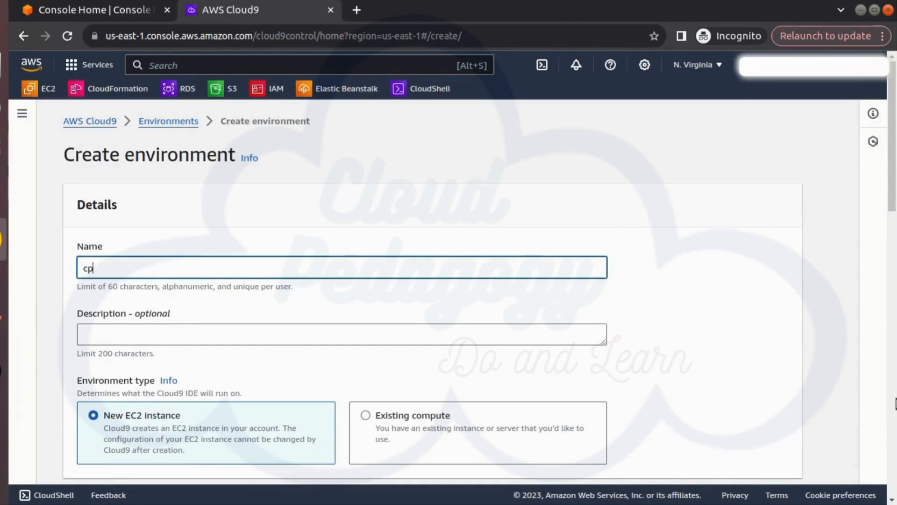
{"action": "type", "text": "-student-"}
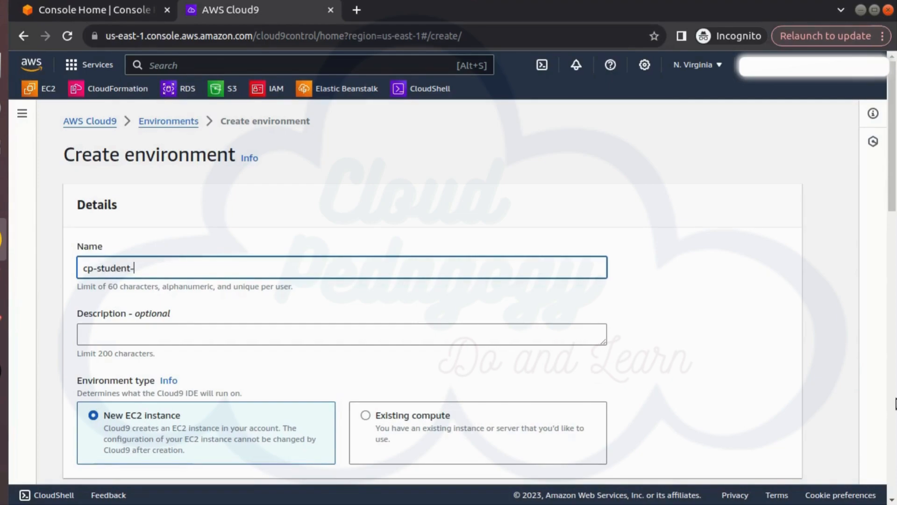
{"action": "type", "text": "cloud9-evn"}
{"action": "key", "text": "BackSpace"}
{"action": "key", "text": "BackSpace"}
{"action": "type", "text": "nv"}
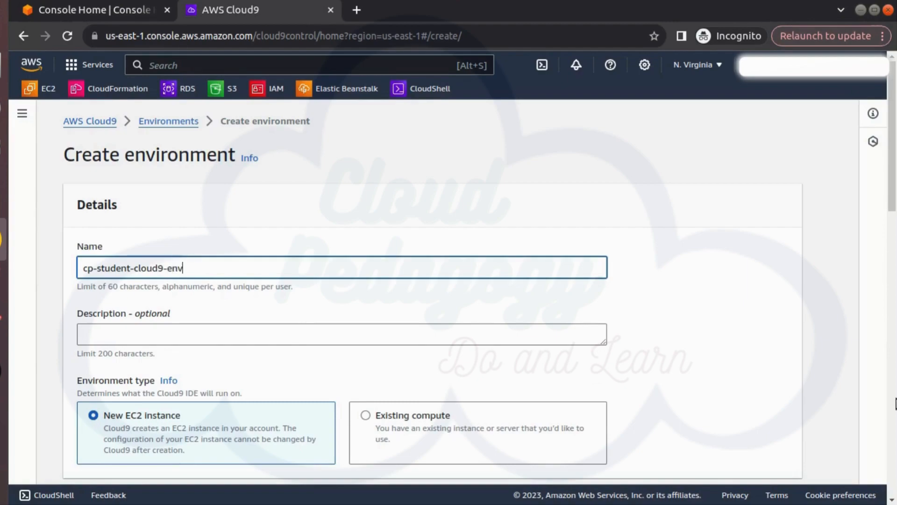
Enter "student app setup" as the environment's description
{"action": "left_click", "coordinate": [245, 336]}
{"action": "type", "text": "student app setu"}
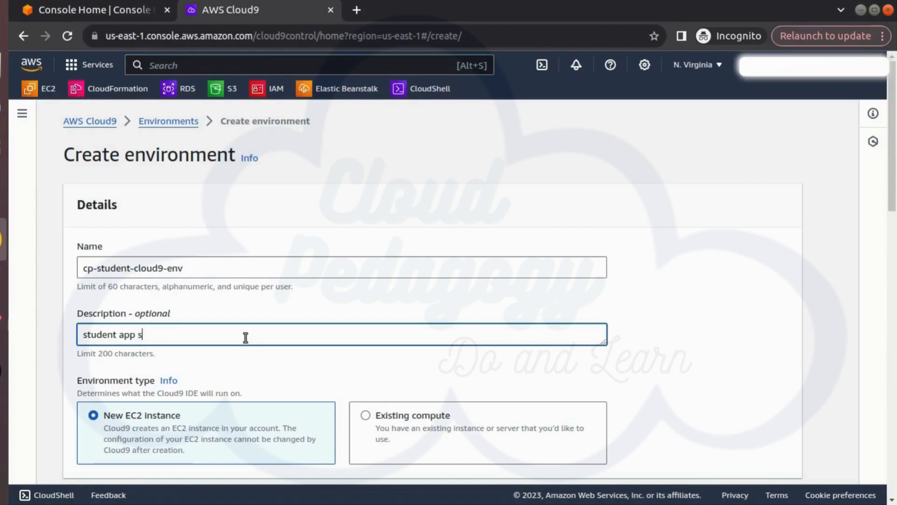
{"action": "type", "text": "p"}
Set the new EC2 instance's platform to Amazon Linux 2
{"action": "scroll", "coordinate": [206, 397], "scroll_direction": "down", "scroll_amount": 2}
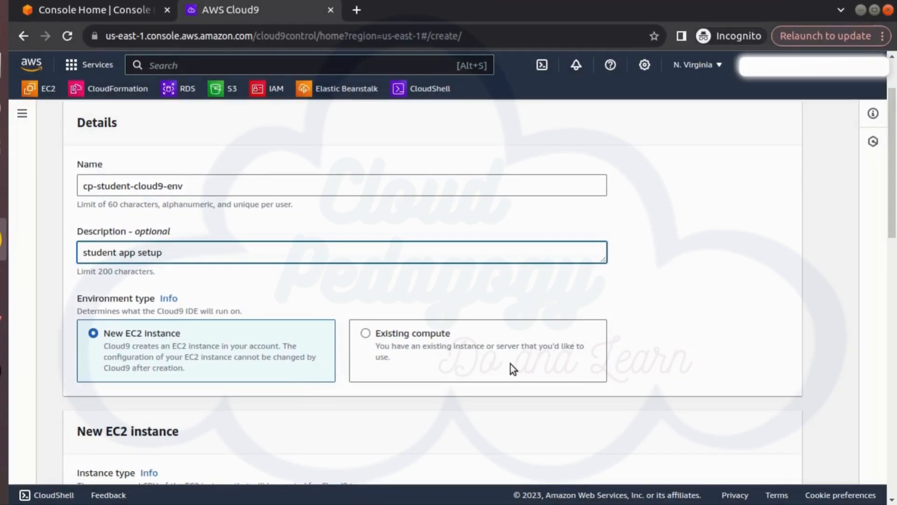
{"action": "scroll", "coordinate": [638, 356], "scroll_direction": "down", "scroll_amount": 3}
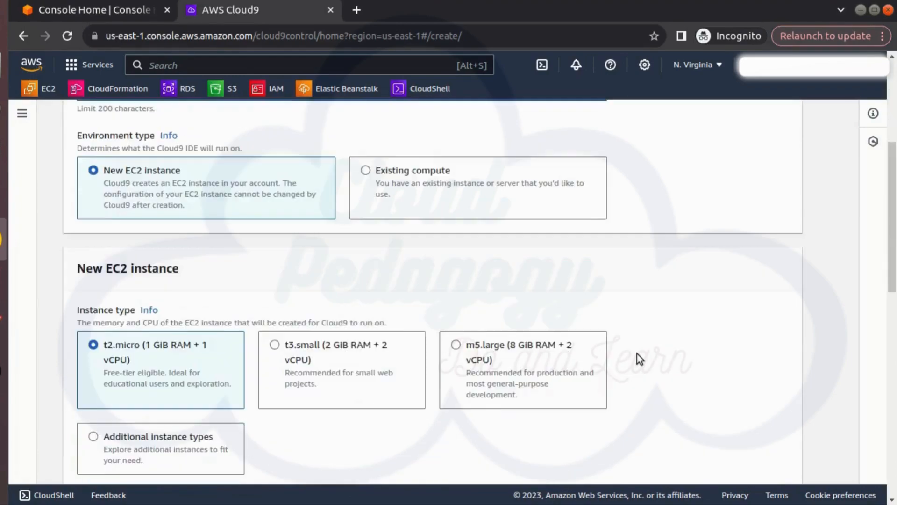
{"action": "scroll", "coordinate": [638, 355], "scroll_direction": "down", "scroll_amount": 2}
{"action": "scroll", "coordinate": [618, 315], "scroll_direction": "up", "scroll_amount": 1}
{"action": "scroll", "coordinate": [617, 316], "scroll_direction": "down", "scroll_amount": 2}
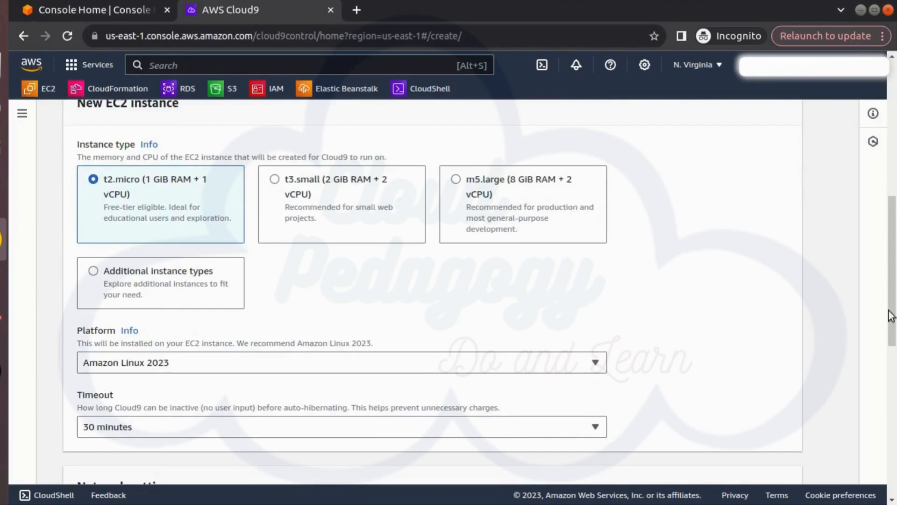
{"action": "scroll", "coordinate": [816, 321], "scroll_direction": "up", "scroll_amount": 1}
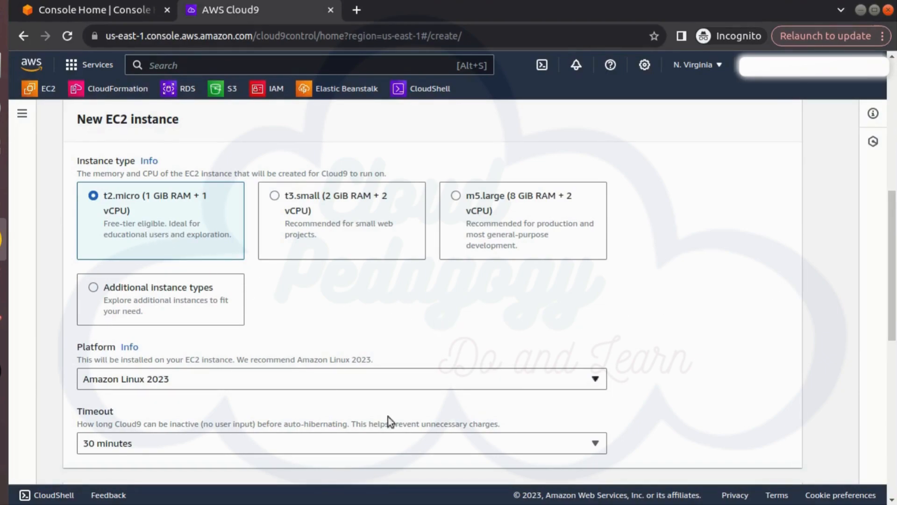
{"action": "left_click", "coordinate": [422, 378]}
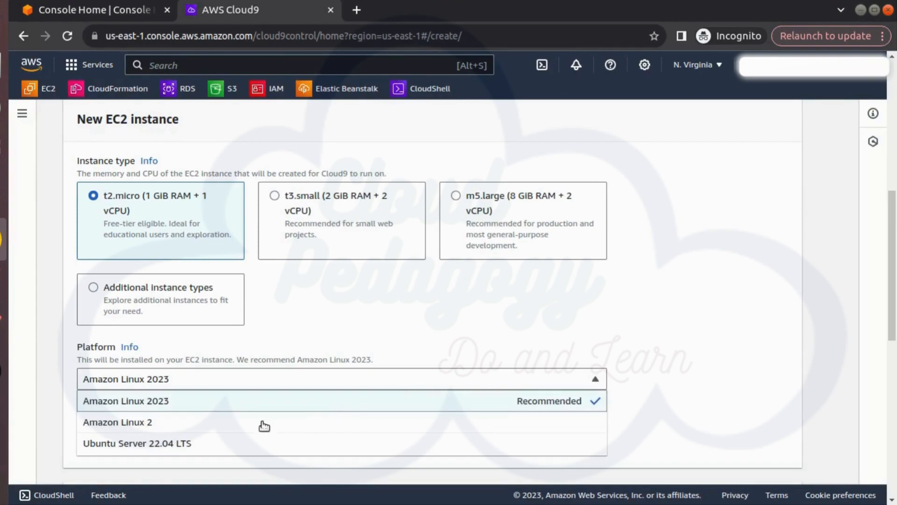
{"action": "left_click", "coordinate": [155, 423]}
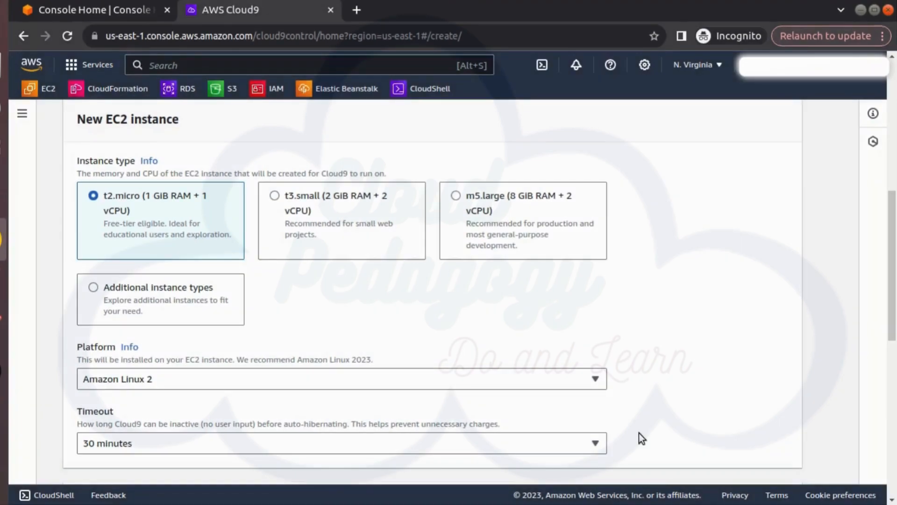
Review the network and VPC settings with their default choices kept, and create the environment
{"action": "scroll", "coordinate": [639, 433], "scroll_direction": "down", "scroll_amount": 5}
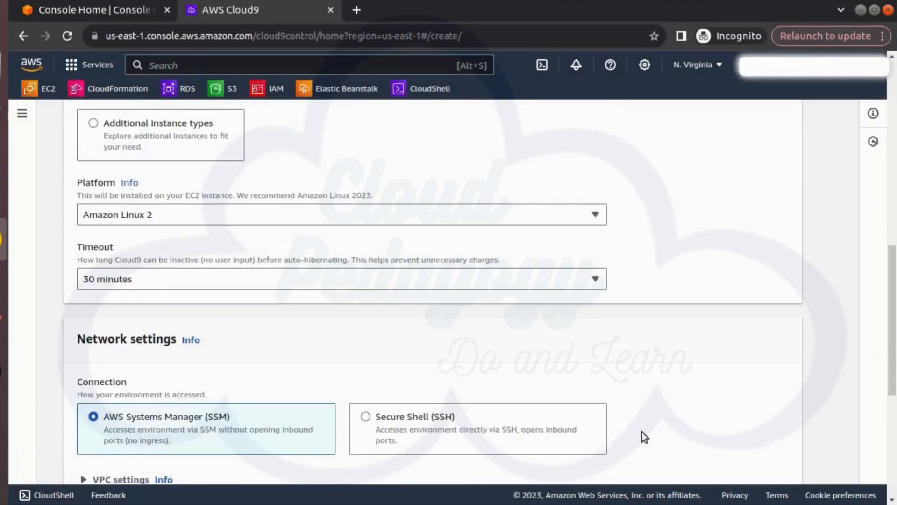
{"action": "scroll", "coordinate": [644, 431], "scroll_direction": "down", "scroll_amount": 2}
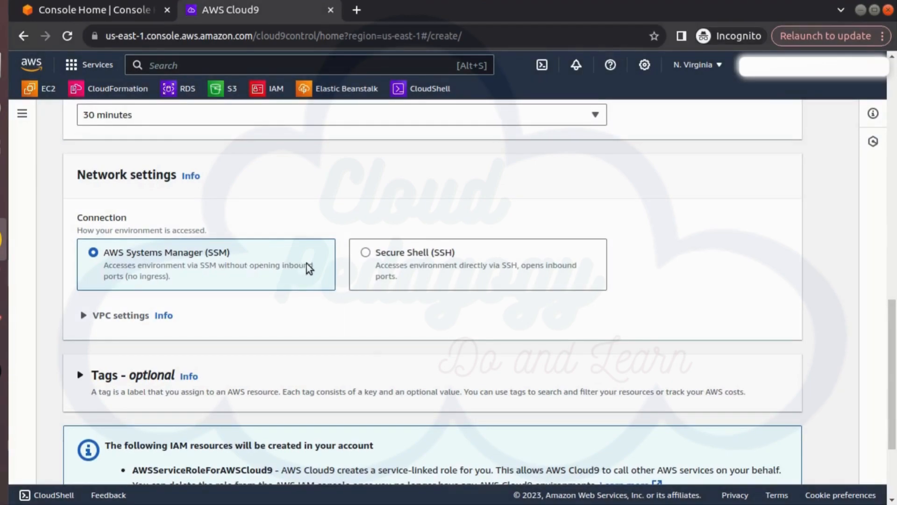
{"action": "left_click", "coordinate": [132, 323]}
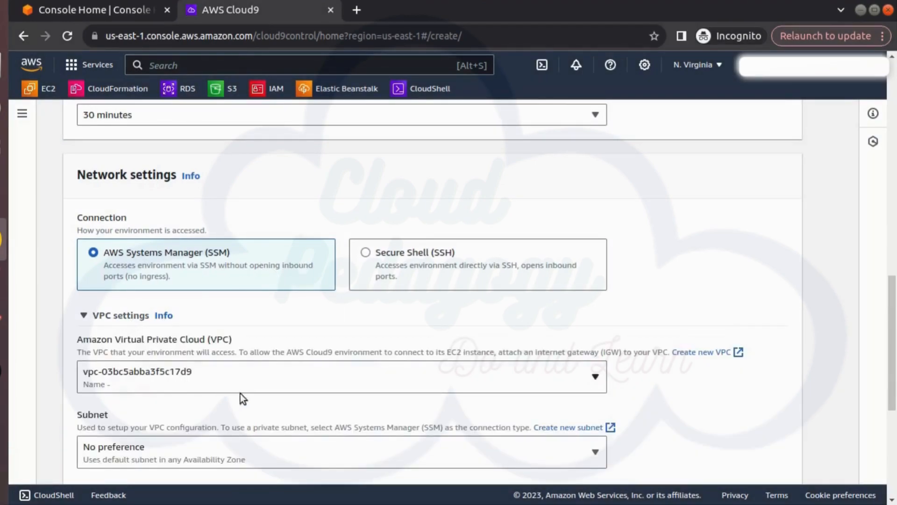
{"action": "scroll", "coordinate": [242, 429], "scroll_direction": "down", "scroll_amount": 5}
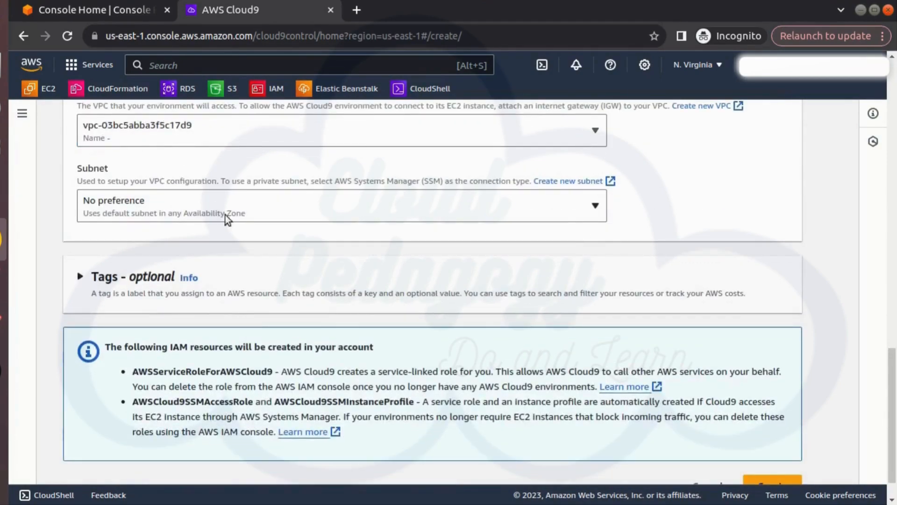
{"action": "scroll", "coordinate": [247, 262], "scroll_direction": "down", "scroll_amount": 1}
{"action": "scroll", "coordinate": [286, 272], "scroll_direction": "up", "scroll_amount": 5}
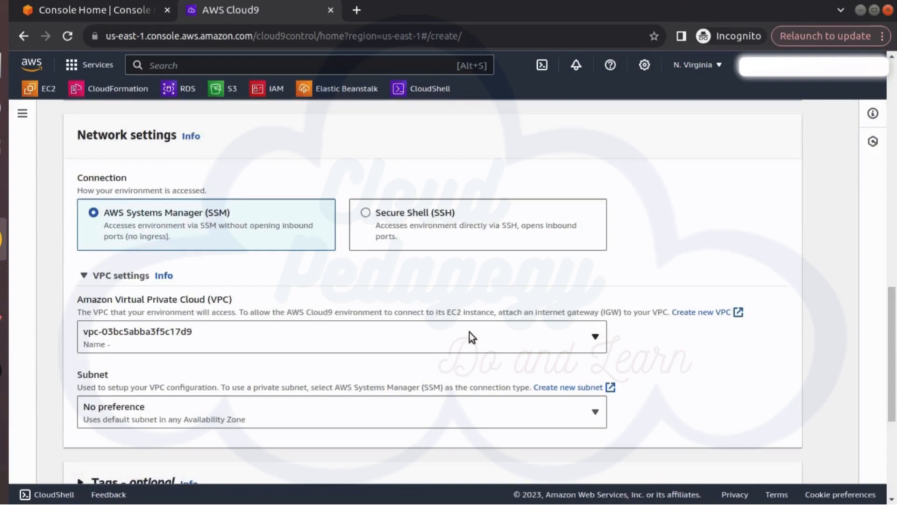
{"action": "scroll", "coordinate": [470, 332], "scroll_direction": "down", "scroll_amount": 5}
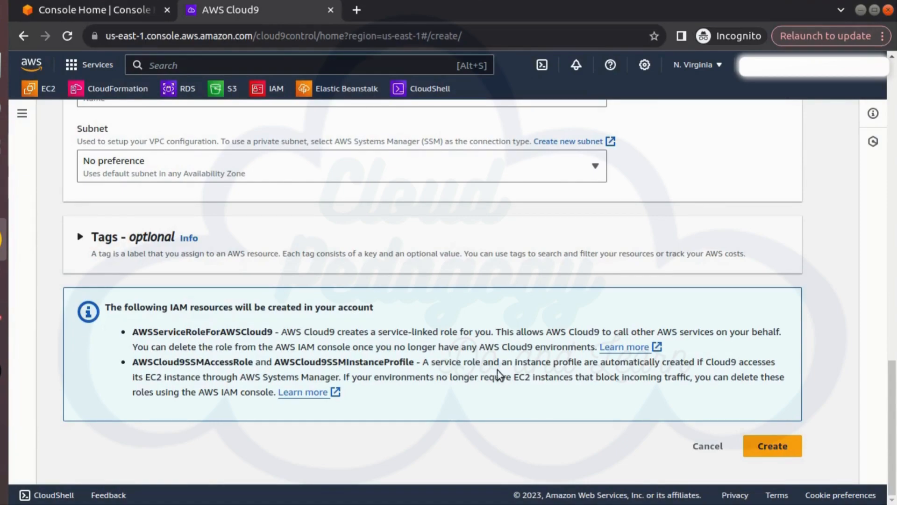
{"action": "left_click", "coordinate": [773, 446]}
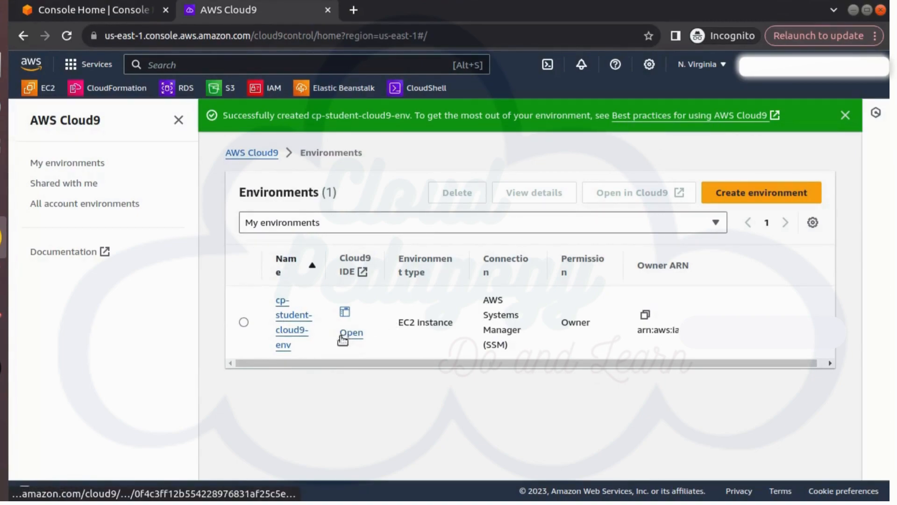
Examine the details of cp-student-cloud9-env, including its EC2 instance and network settings
{"action": "left_click", "coordinate": [291, 333]}
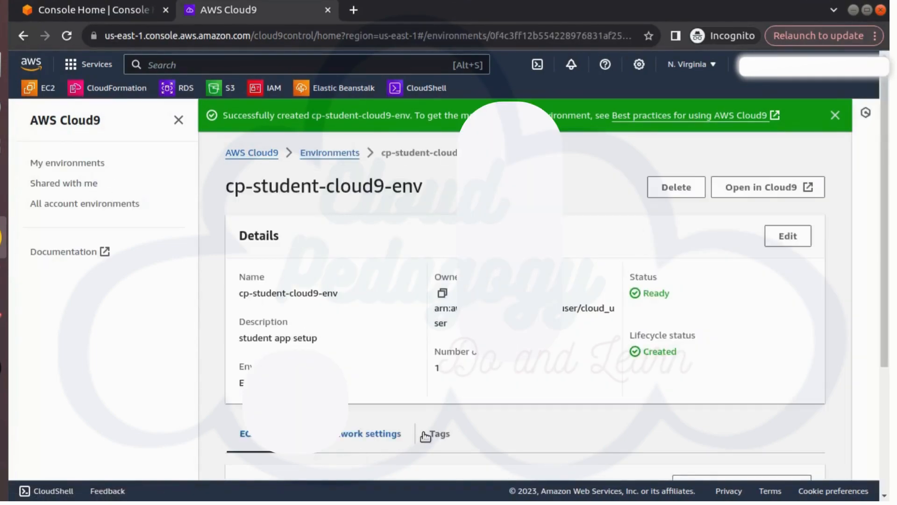
{"action": "scroll", "coordinate": [430, 421], "scroll_direction": "down", "scroll_amount": 4}
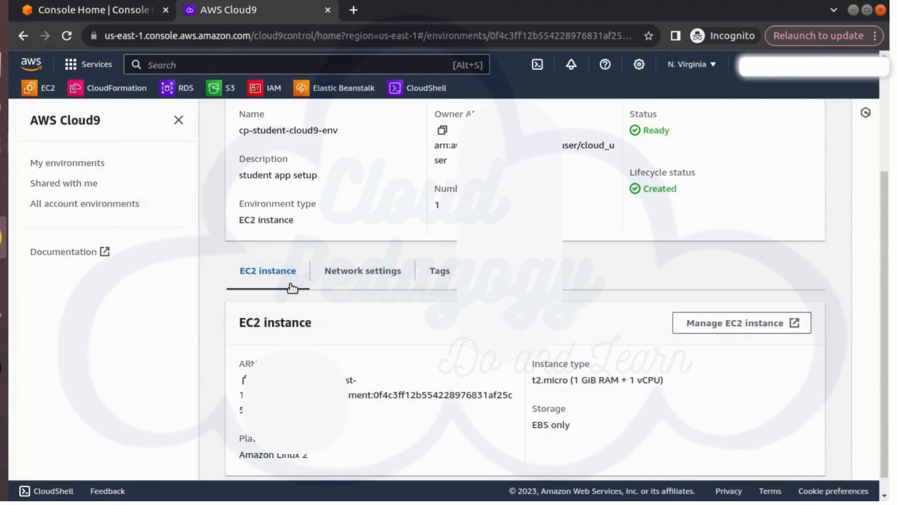
{"action": "scroll", "coordinate": [290, 286], "scroll_direction": "down", "scroll_amount": 1}
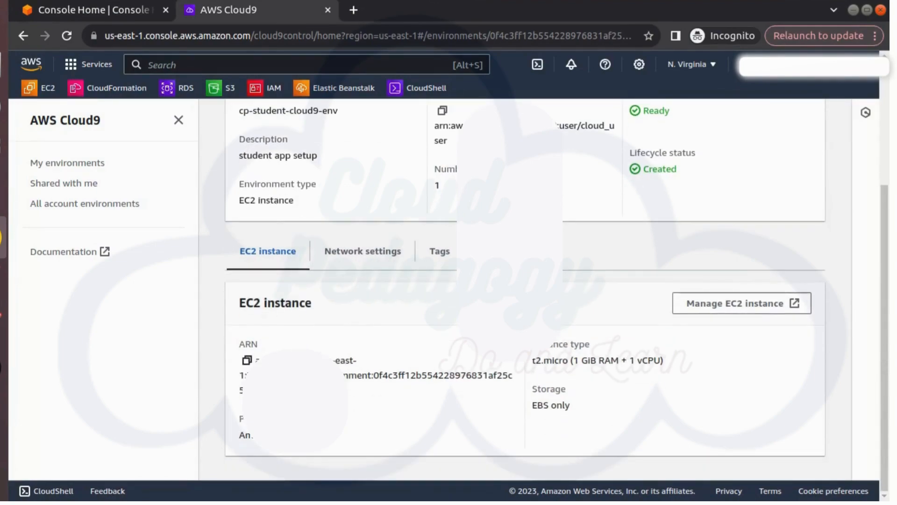
{"action": "left_click", "coordinate": [365, 255]}
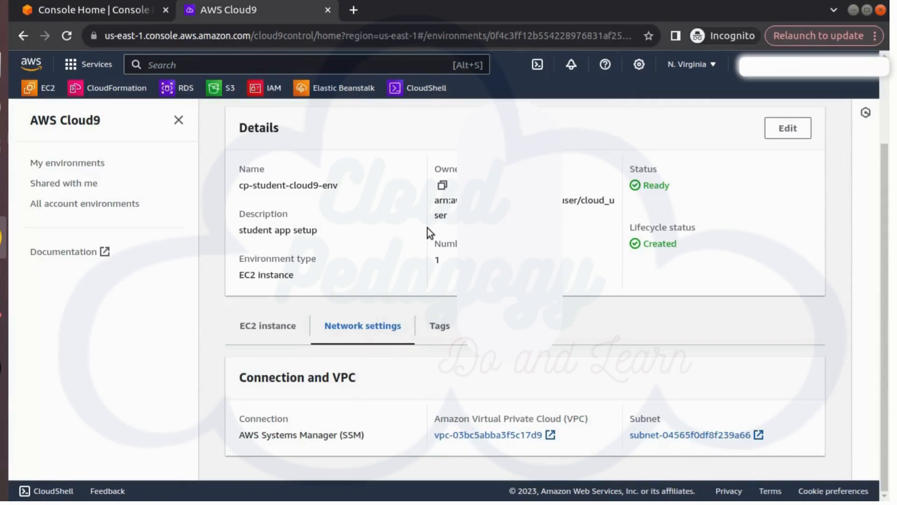
Return to the environments list and open cp-student-cloud9-env in the Cloud9 IDE
{"action": "scroll", "coordinate": [428, 228], "scroll_direction": "up", "scroll_amount": 2}
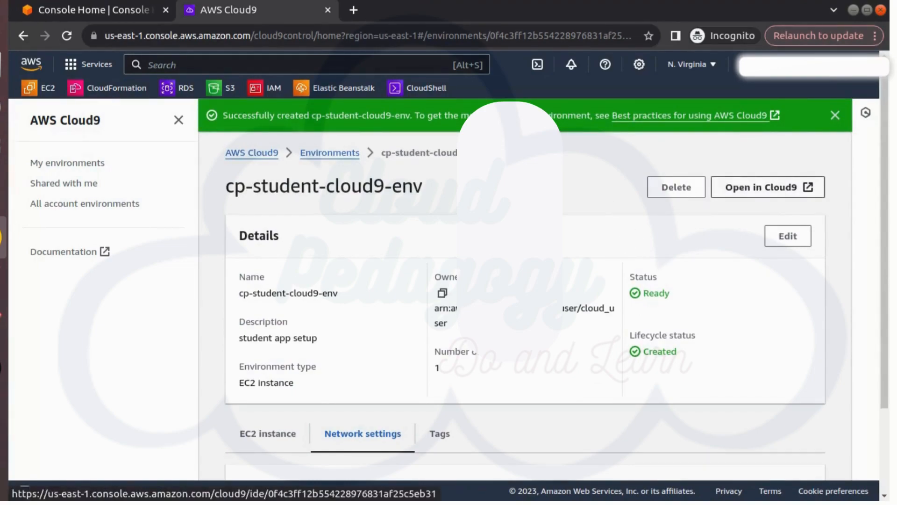
{"action": "left_click", "coordinate": [307, 156]}
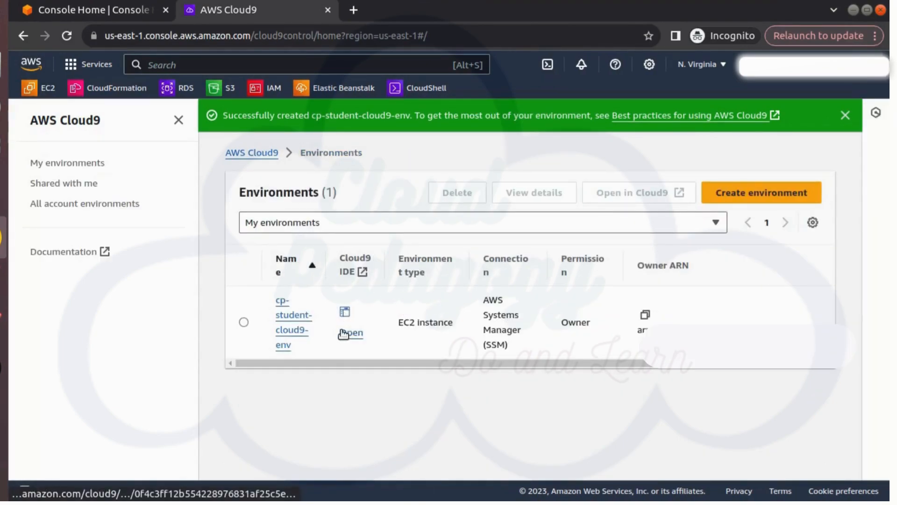
{"action": "left_click", "coordinate": [348, 333]}
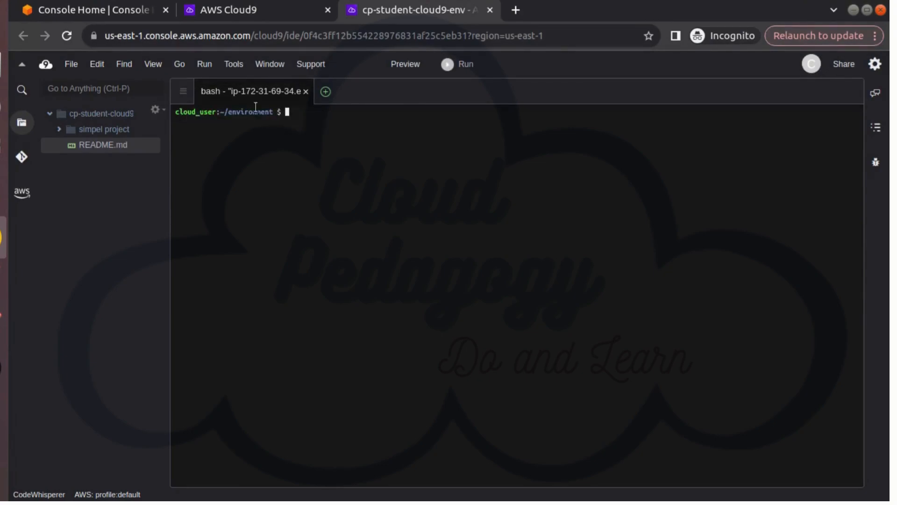
Open an additional terminal in the IDE and close it again
{"action": "left_click", "coordinate": [263, 63]}
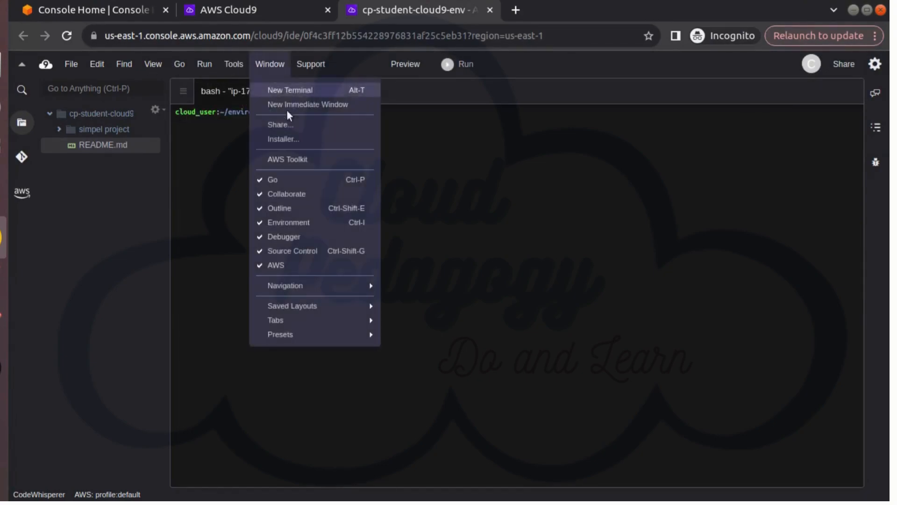
{"action": "left_click", "coordinate": [318, 89]}
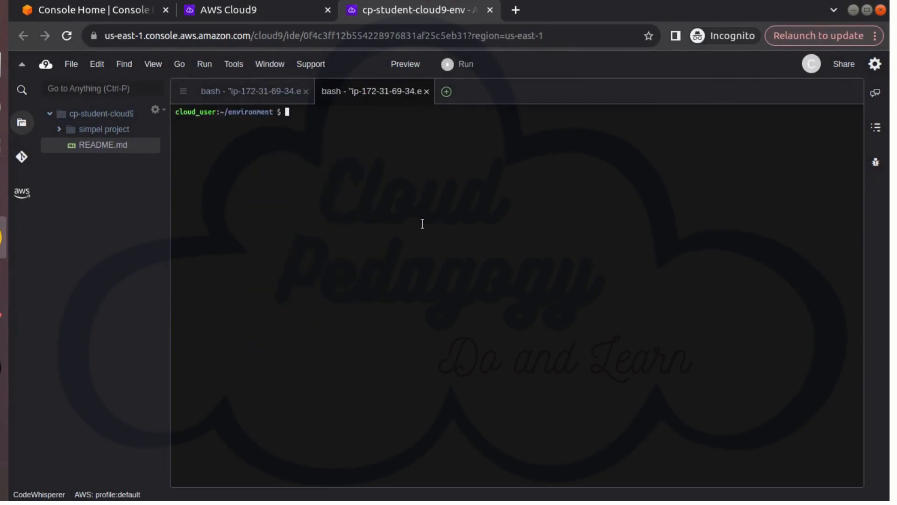
{"action": "left_click", "coordinate": [426, 91]}
{"action": "left_click", "coordinate": [537, 261]}
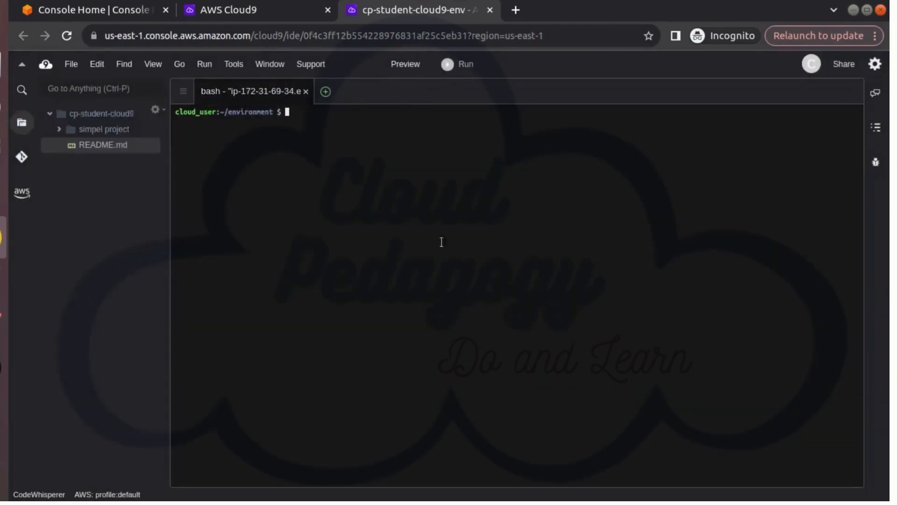
Create a new file containing the line print "Hellow"
{"action": "left_click", "coordinate": [75, 65]}
{"action": "left_click", "coordinate": [99, 90]}
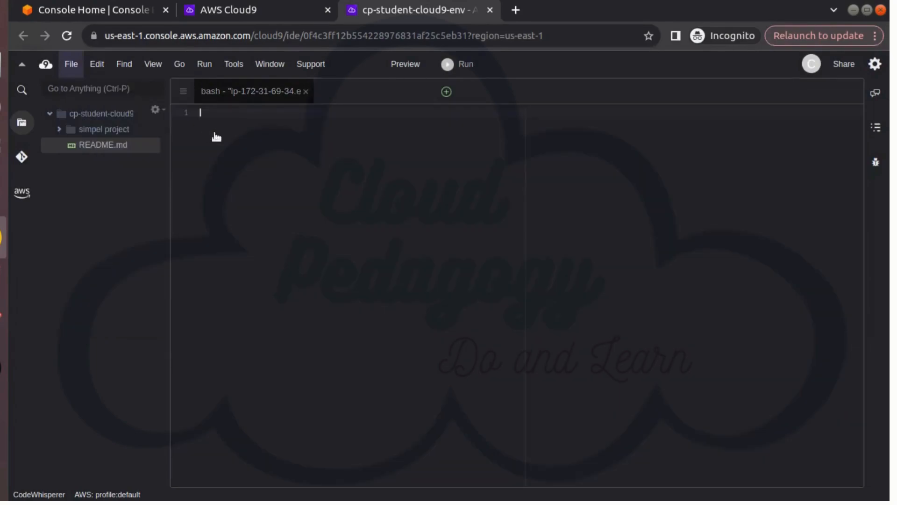
{"action": "type", "text": "print \"Hellow\""}
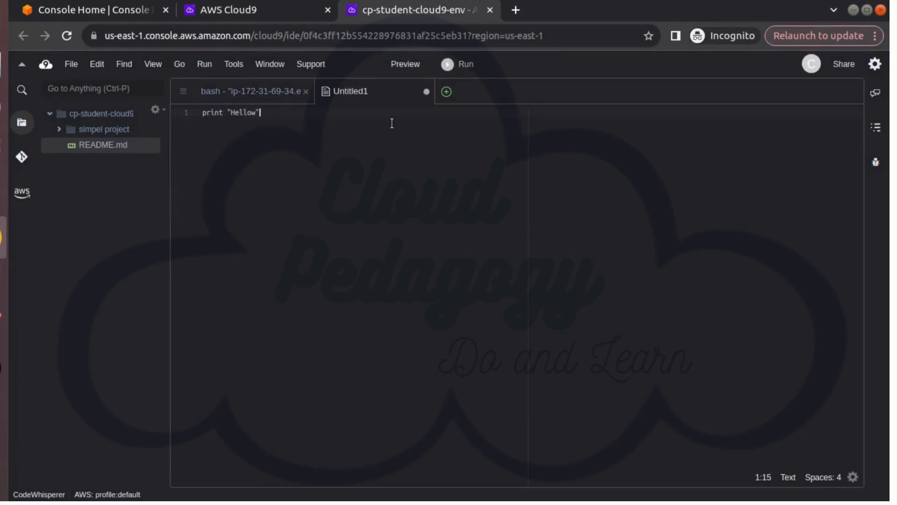
{"action": "left_click", "coordinate": [74, 66]}
{"action": "left_click", "coordinate": [94, 91]}
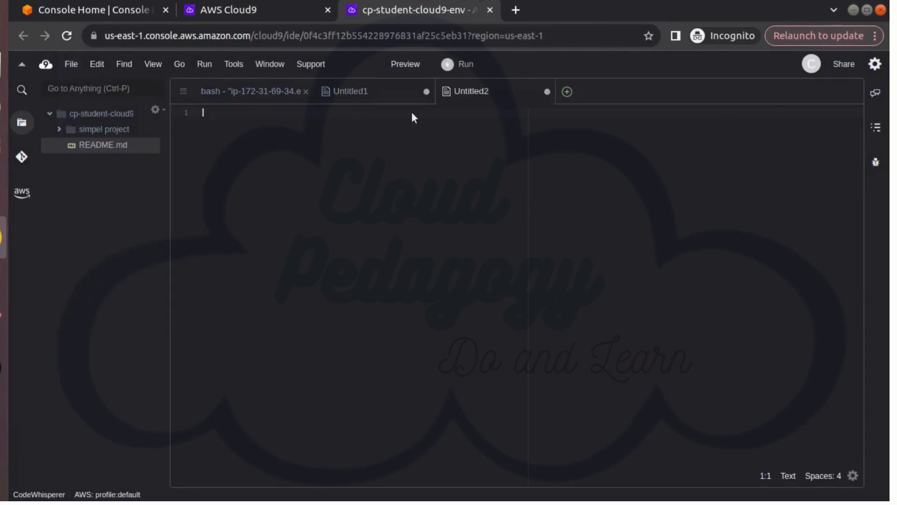
{"action": "left_click", "coordinate": [419, 94]}
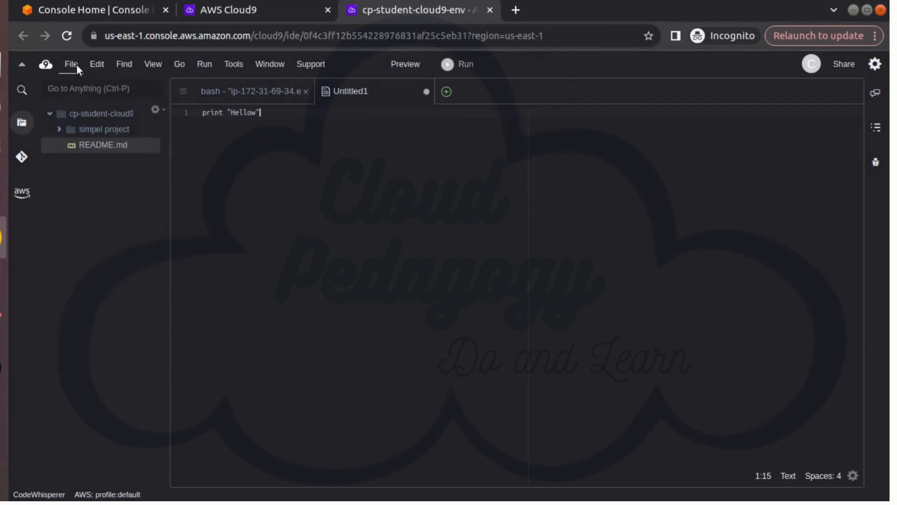
Save the file containing the print line as hello.py in the environment's root folder
{"action": "left_click", "coordinate": [71, 64]}
{"action": "left_click", "coordinate": [90, 152]}
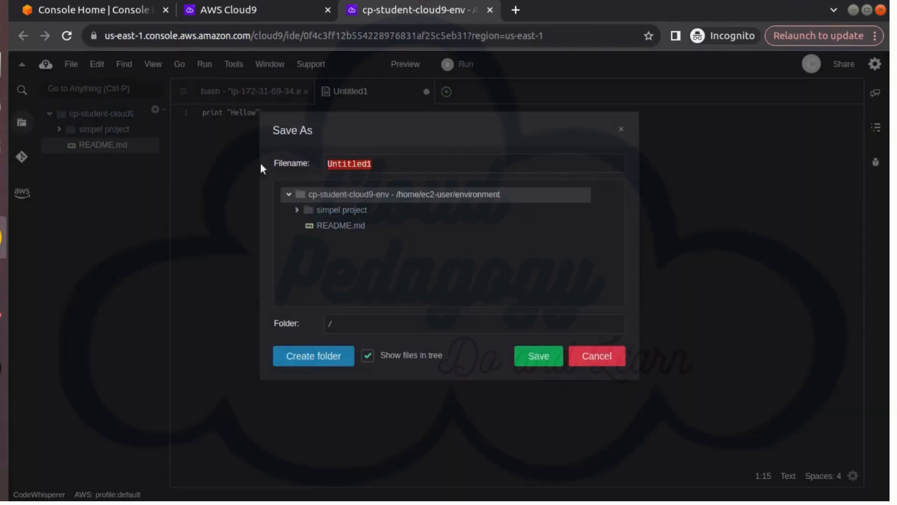
{"action": "type", "text": "hello.py"}
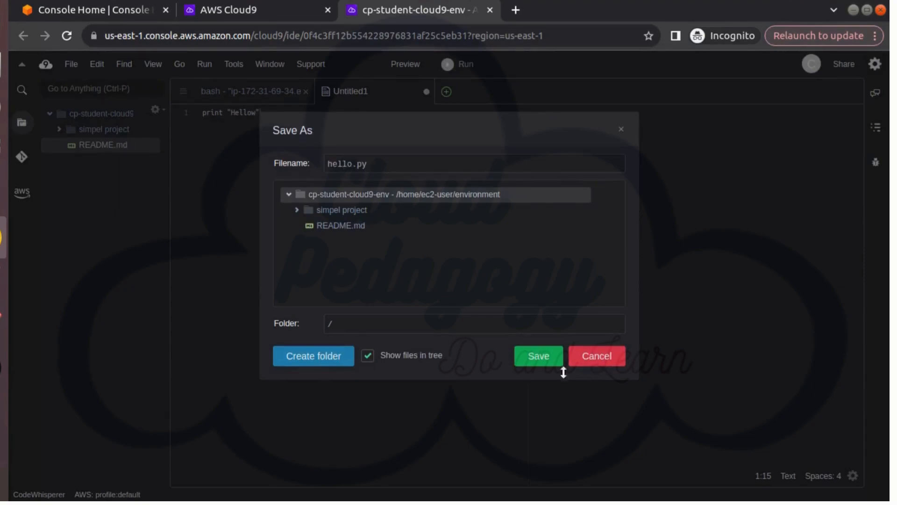
{"action": "left_click", "coordinate": [537, 353]}
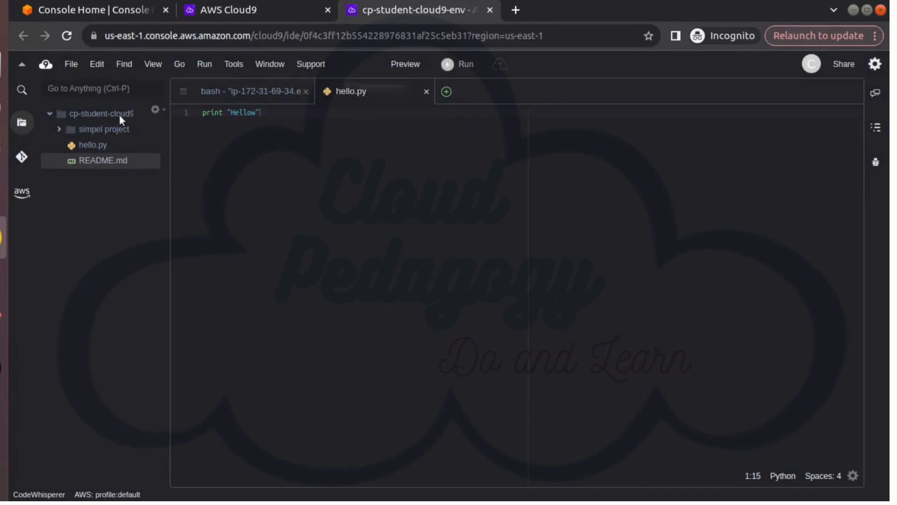
Run hello.py with the Python 2 runner and toggle the debugger
{"action": "left_click", "coordinate": [83, 146]}
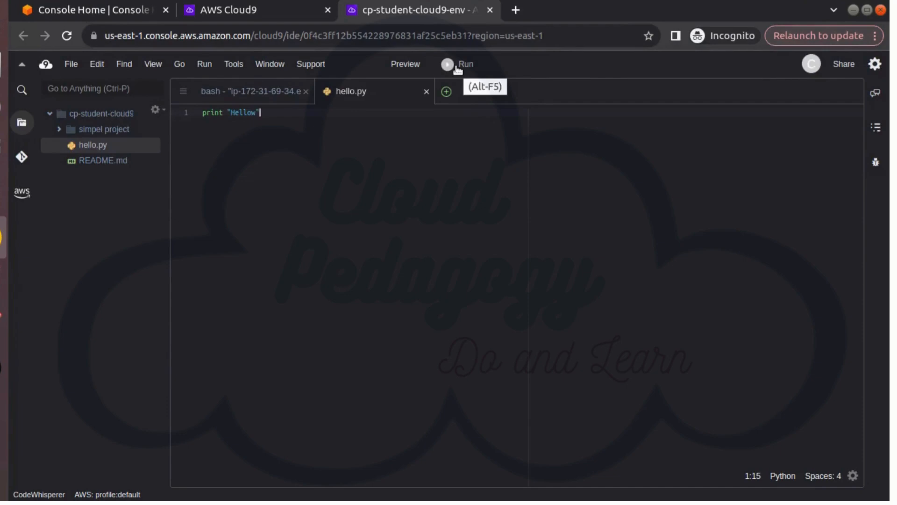
{"action": "left_click", "coordinate": [212, 63]}
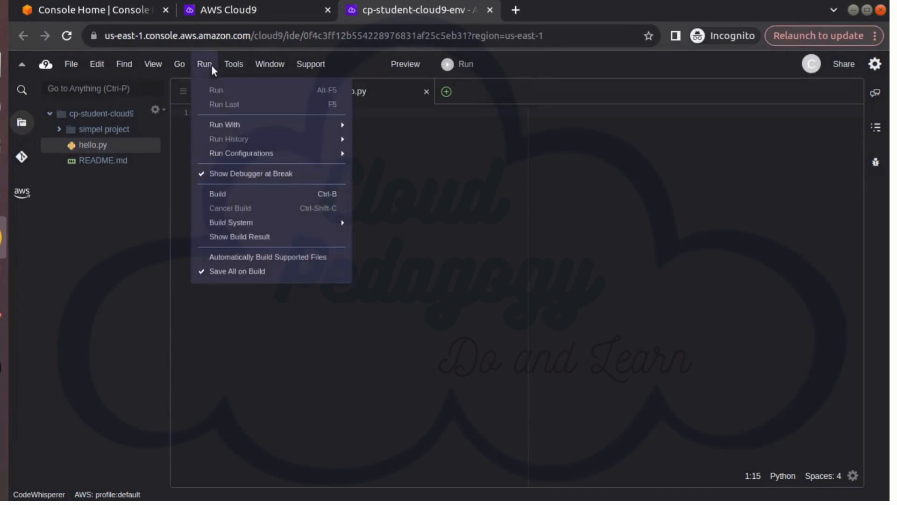
{"action": "mouse_move", "coordinate": [227, 125]}
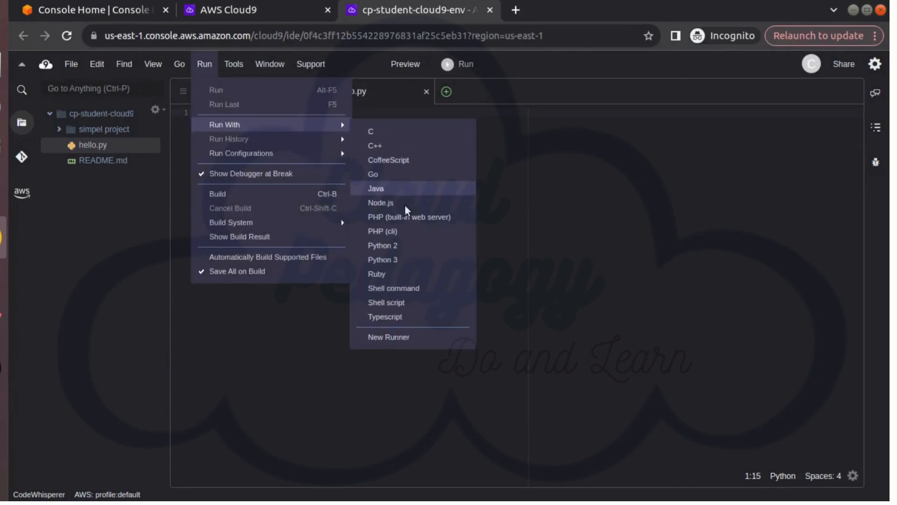
{"action": "left_click", "coordinate": [402, 245]}
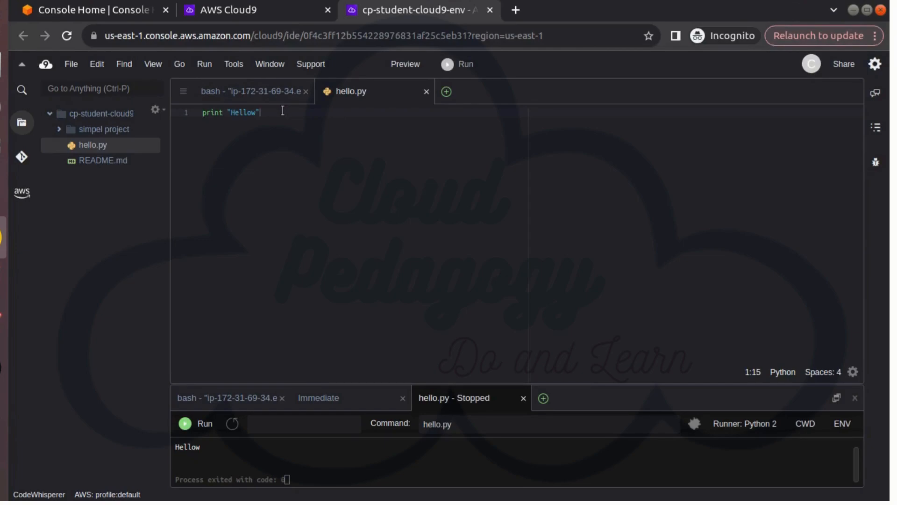
{"action": "left_click", "coordinate": [876, 163]}
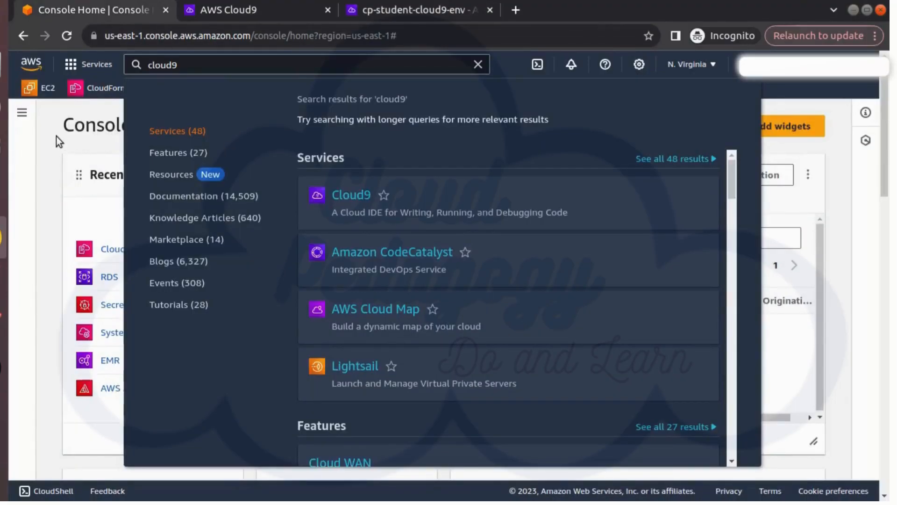
Open the EC2 dashboard in a new browser tab, list the running instances and widen the Name column
{"action": "left_click", "coordinate": [56, 136]}
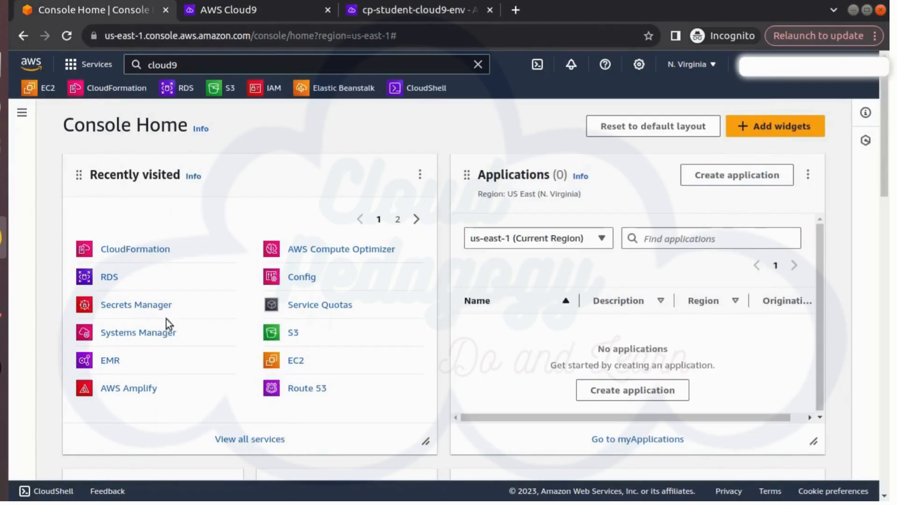
{"action": "right_click", "coordinate": [294, 364]}
{"action": "left_click", "coordinate": [314, 373]}
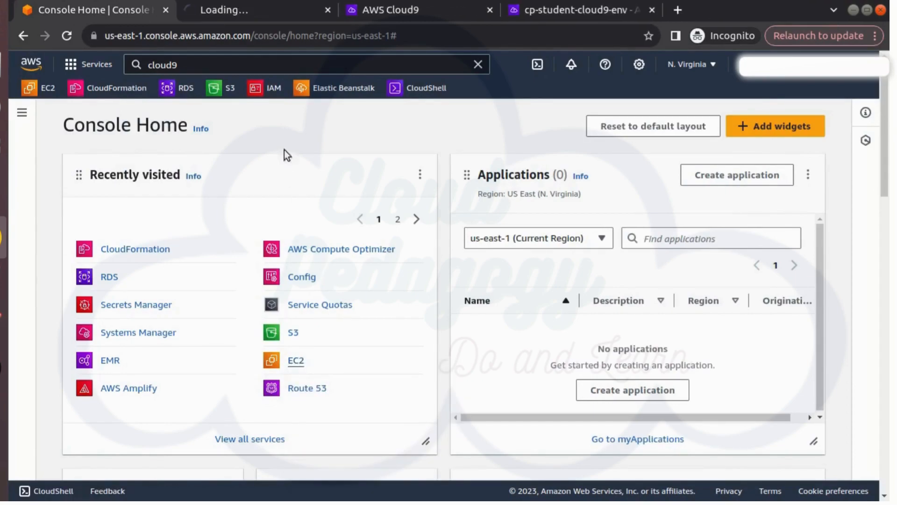
{"action": "left_click", "coordinate": [283, 6]}
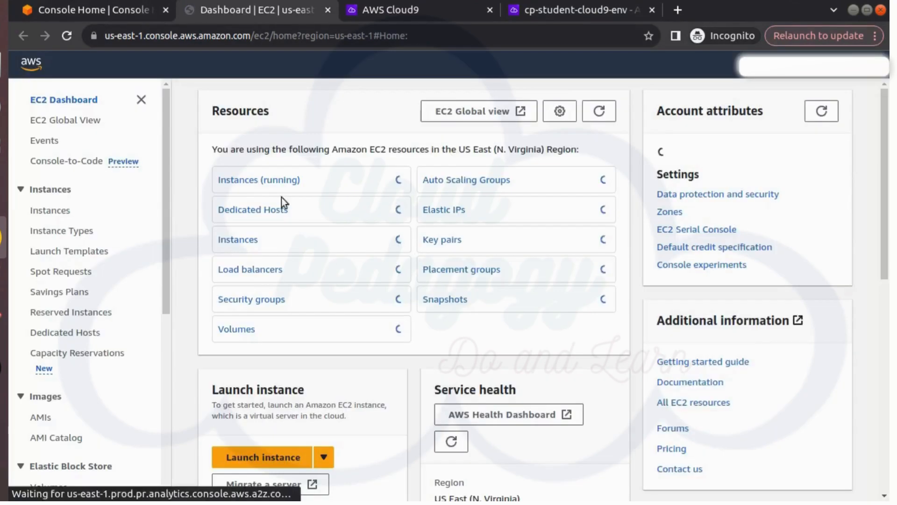
{"action": "left_click", "coordinate": [251, 183]}
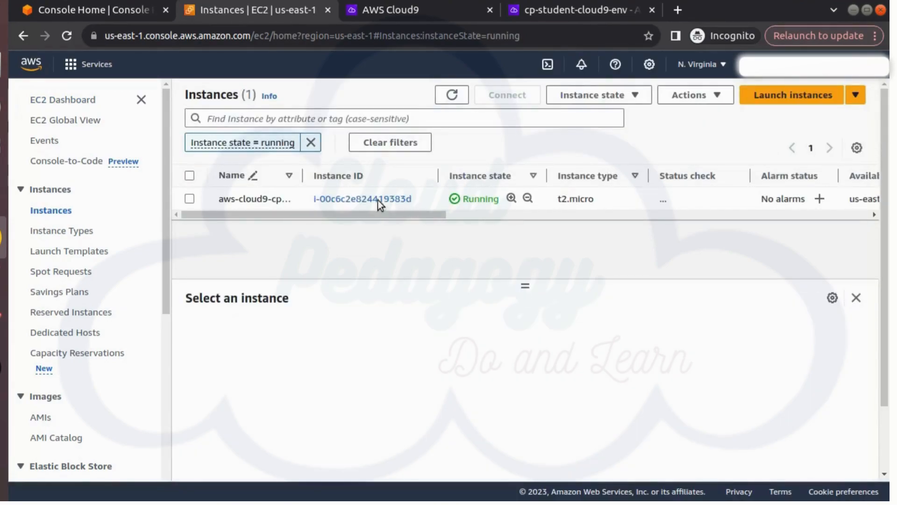
{"action": "left_click_drag", "start_coordinate": [303, 176], "coordinate": [380, 180]}
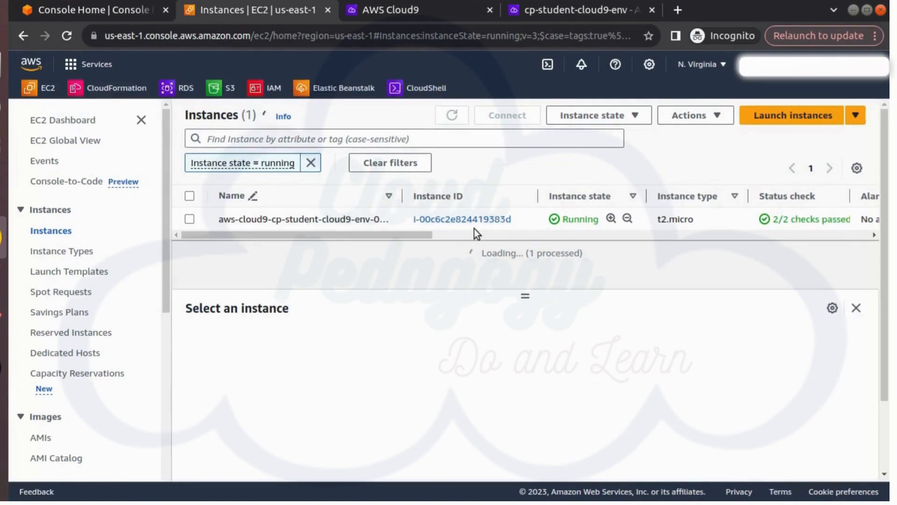
Select the aws-cloud9-cp-student-cloud9-env instance, review its summary and open its full details page
{"action": "left_click", "coordinate": [189, 219]}
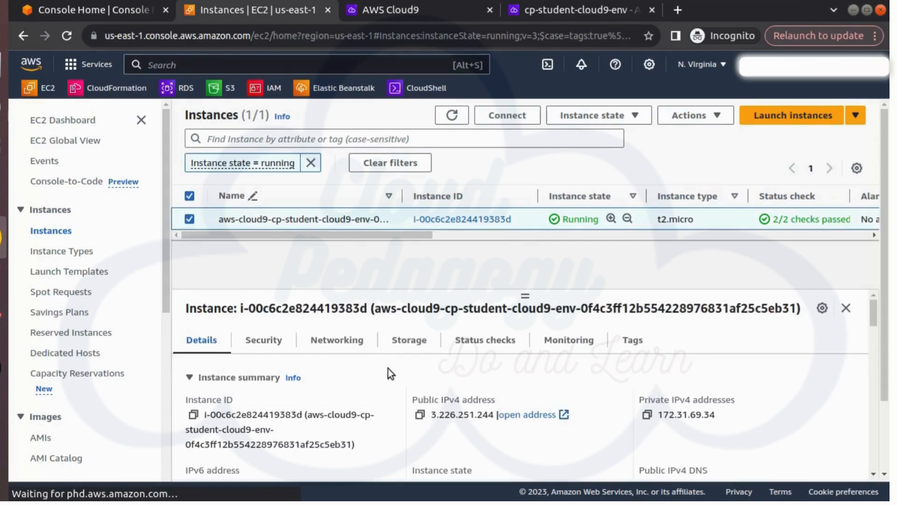
{"action": "scroll", "coordinate": [388, 368], "scroll_direction": "down", "scroll_amount": 3}
{"action": "scroll", "coordinate": [391, 375], "scroll_direction": "up", "scroll_amount": 2}
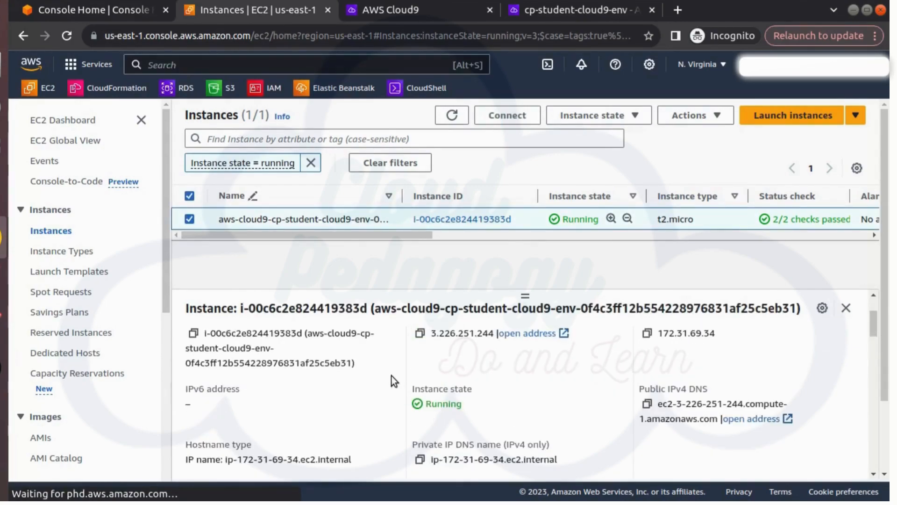
{"action": "left_click", "coordinate": [323, 218]}
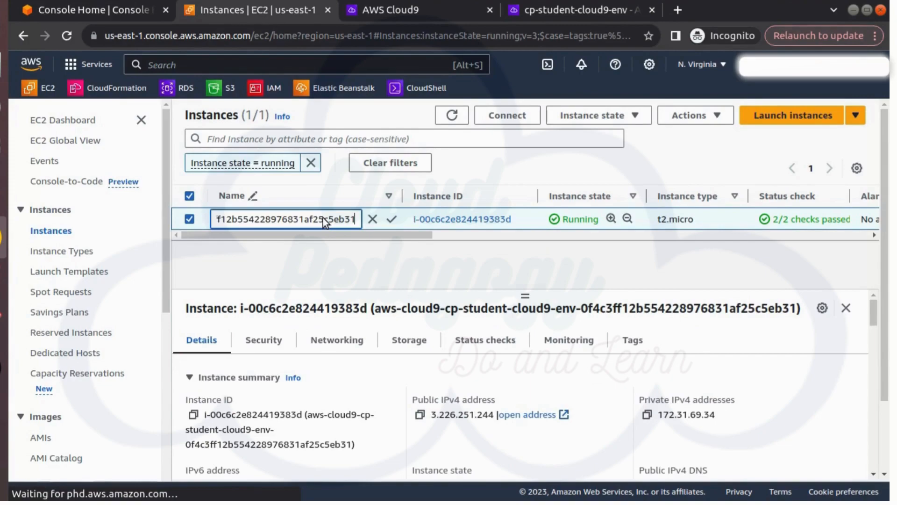
{"action": "left_click", "coordinate": [479, 217]}
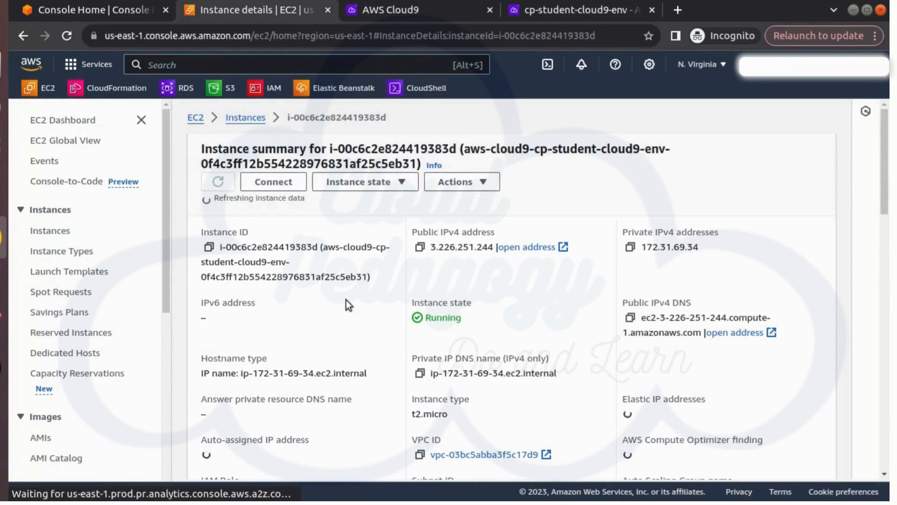
Examine the Cloud9 instance's general details, networking and security information
{"action": "scroll", "coordinate": [373, 373], "scroll_direction": "down", "scroll_amount": 3}
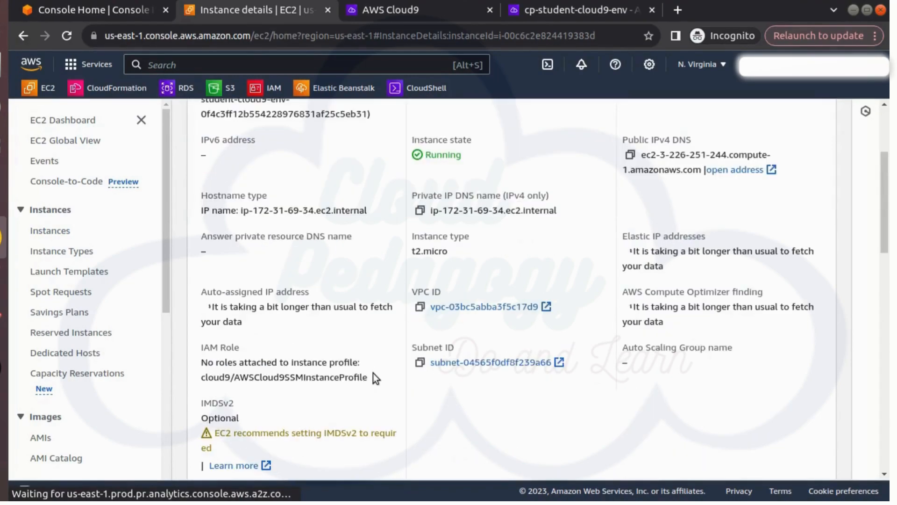
{"action": "scroll", "coordinate": [349, 119], "scroll_direction": "down", "scroll_amount": 7}
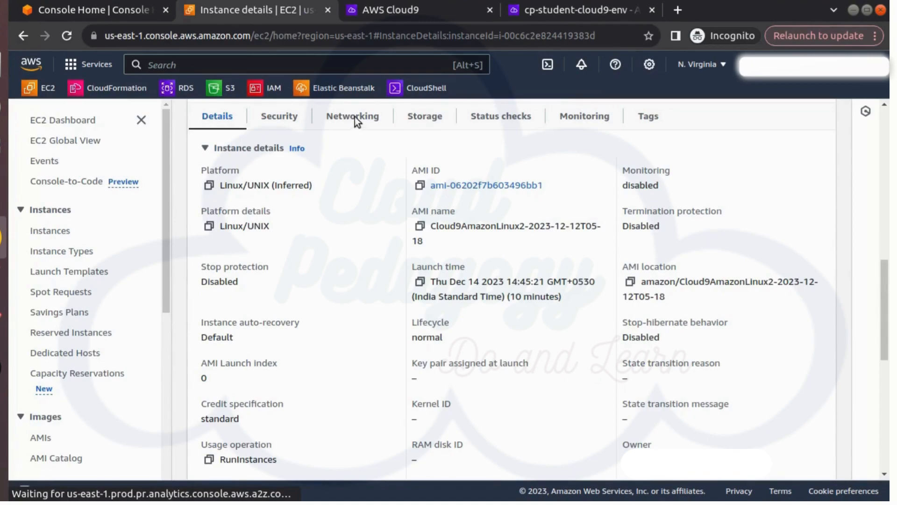
{"action": "left_click", "coordinate": [357, 120]}
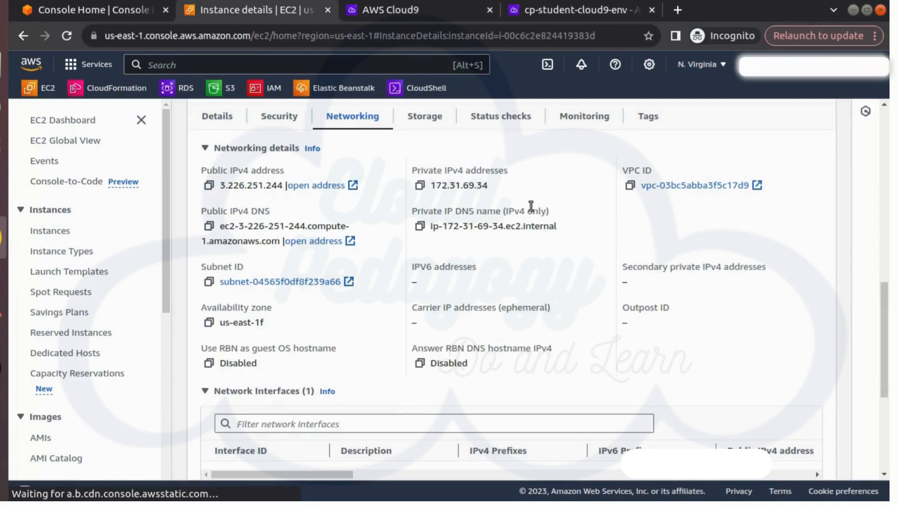
{"action": "left_click", "coordinate": [276, 116]}
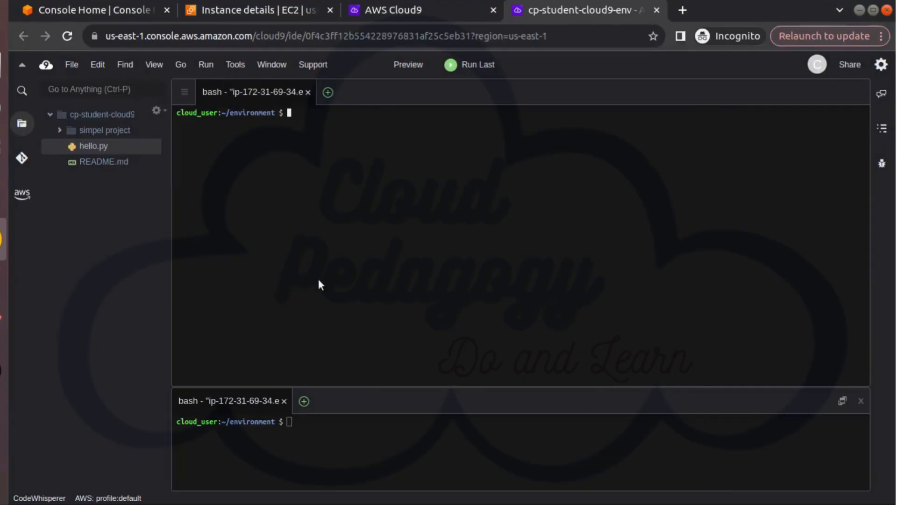
Copy the wget command for StudentApp.zip from UserScript.txt and run it in the Cloud9 terminal, allowing clipboard access
{"action": "key", "text": "alt+Tab"}
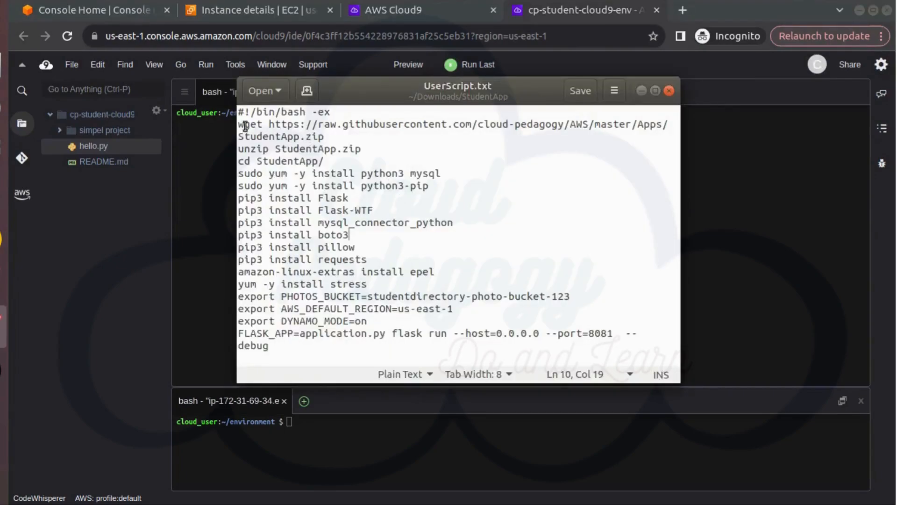
{"action": "left_click_drag", "start_coordinate": [241, 124], "coordinate": [647, 133]}
{"action": "key", "text": "ctrl+c"}
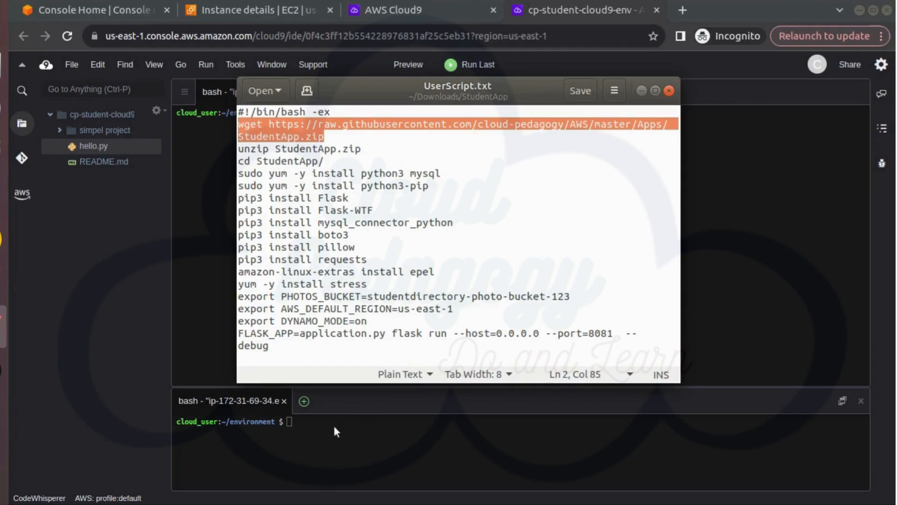
{"action": "key", "text": "alt+Tab"}
{"action": "right_click", "coordinate": [420, 238]}
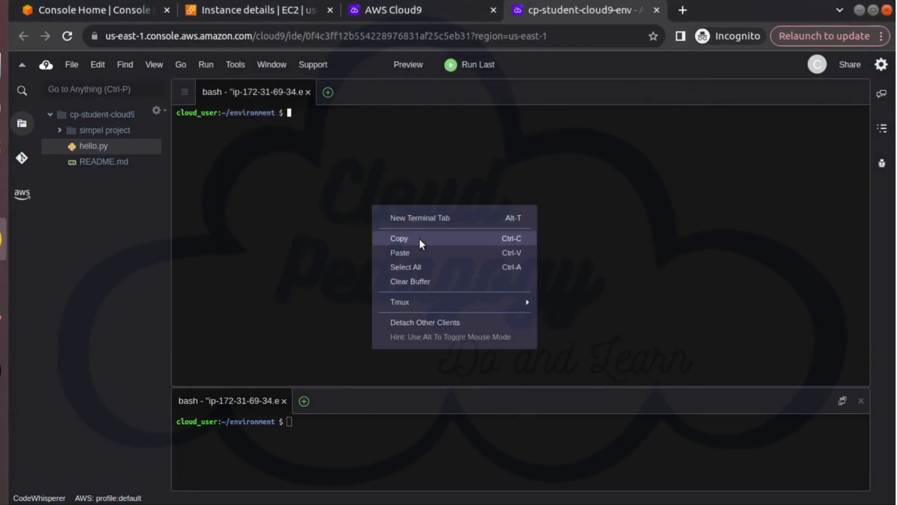
{"action": "left_click", "coordinate": [417, 250]}
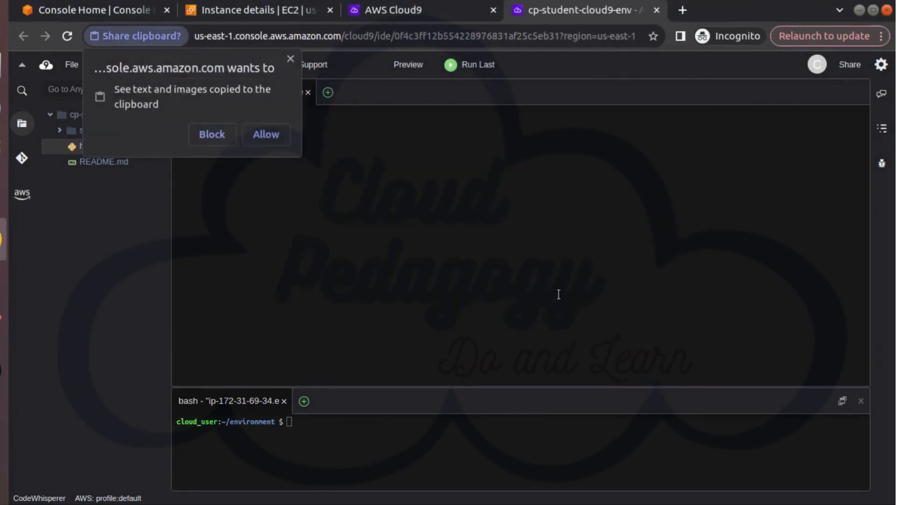
{"action": "left_click", "coordinate": [265, 134]}
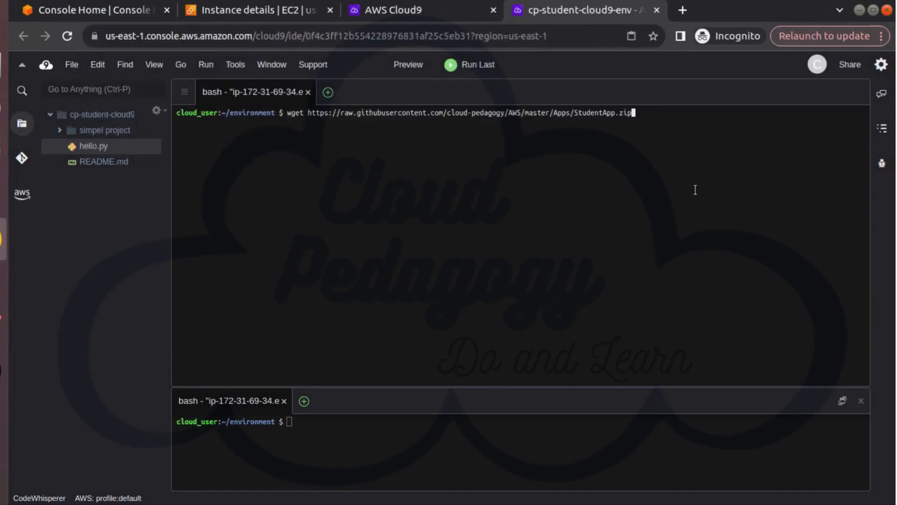
{"action": "key", "text": "Return"}
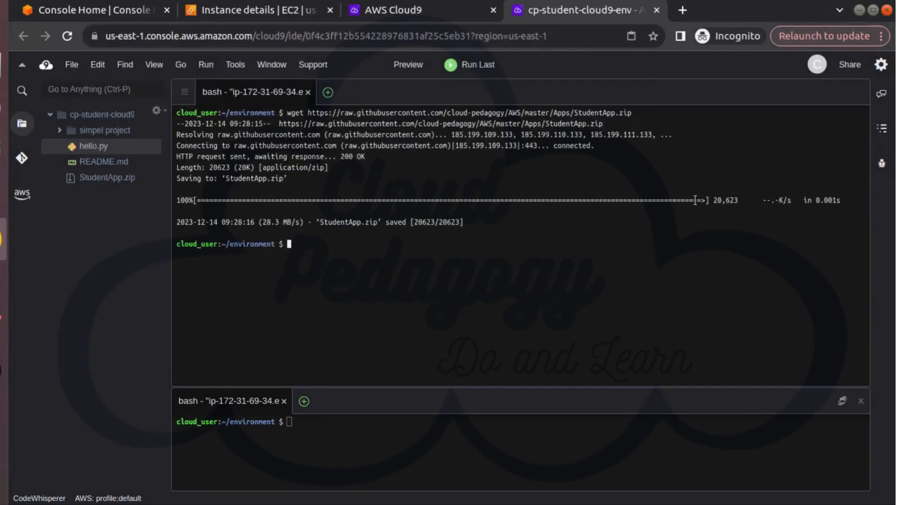
Copy the unzip StudentApp.zip and cd StudentApp/ commands from UserScript.txt and run them in the Cloud9 terminal
{"action": "key", "text": "alt+Tab"}
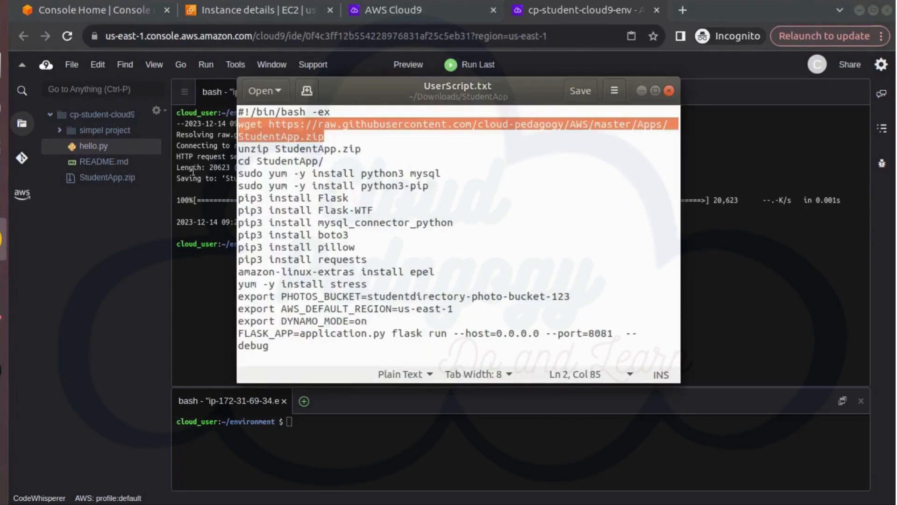
{"action": "left_click_drag", "start_coordinate": [239, 148], "coordinate": [364, 164]}
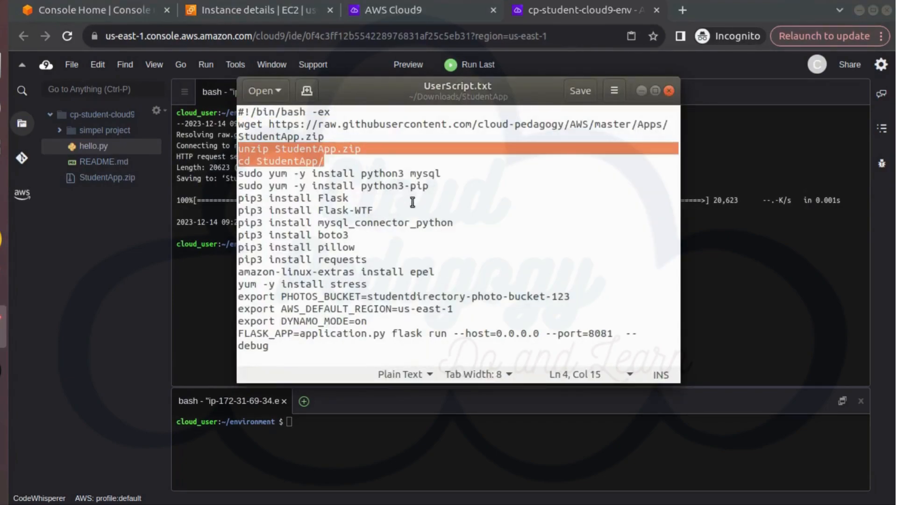
{"action": "key", "text": "alt+Tab"}
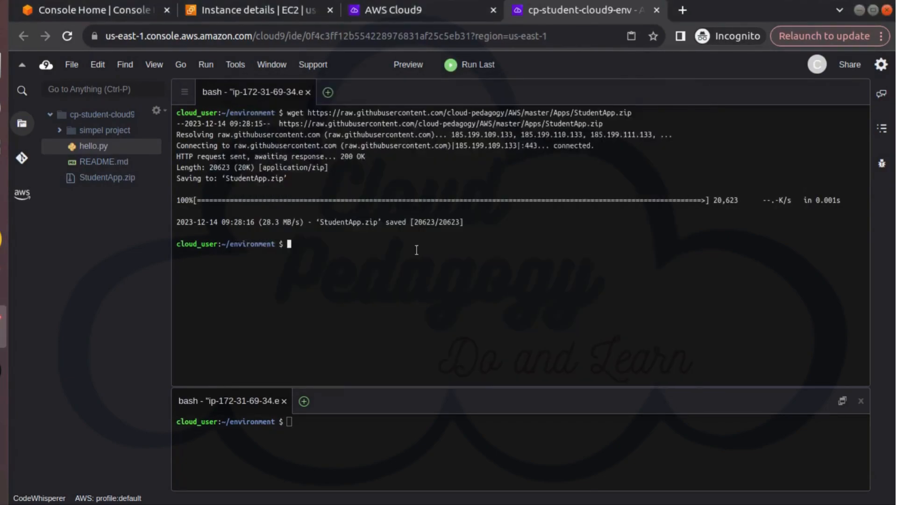
{"action": "right_click", "coordinate": [470, 309]}
{"action": "left_click", "coordinate": [466, 298]}
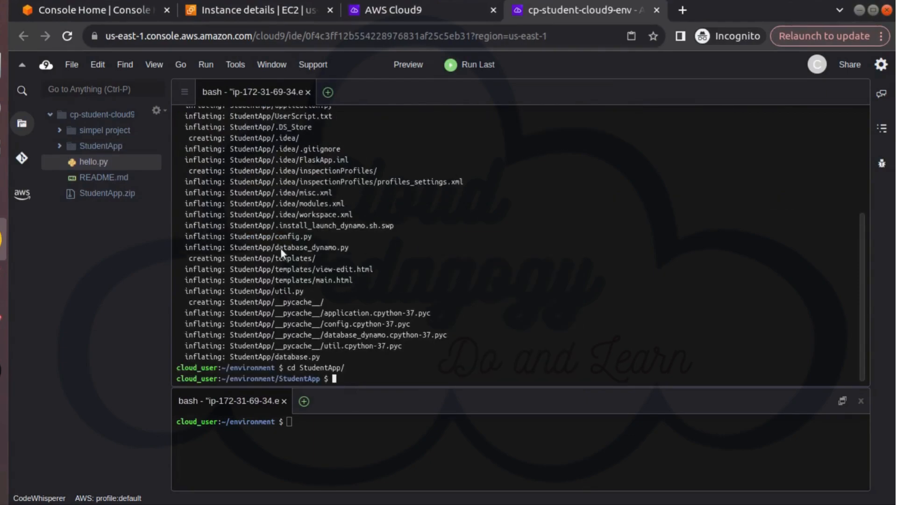
Copy the yum install commands for python3 mysql and python3-pip from UserScript.txt and switch back to the Cloud9 terminal
{"action": "key", "text": "alt+Tab"}
{"action": "left_click", "coordinate": [240, 174]}
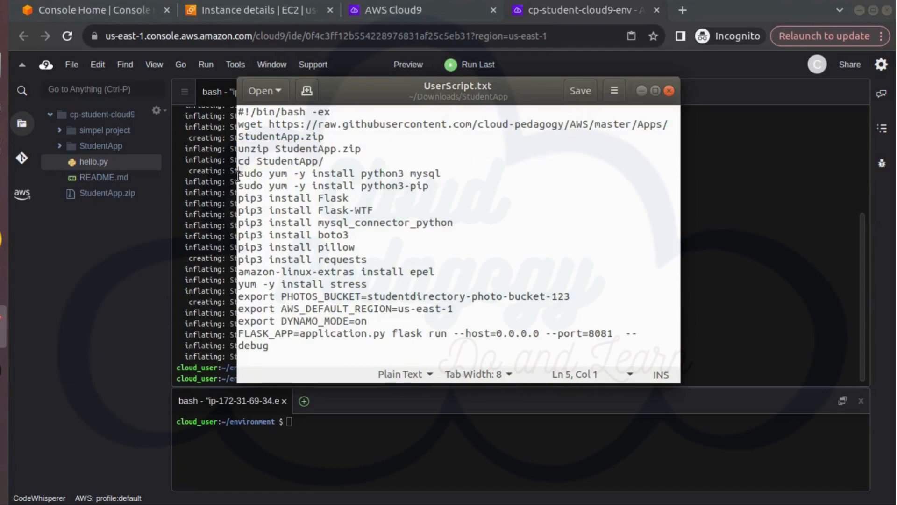
{"action": "left_click", "coordinate": [452, 187], "text": "shift"}
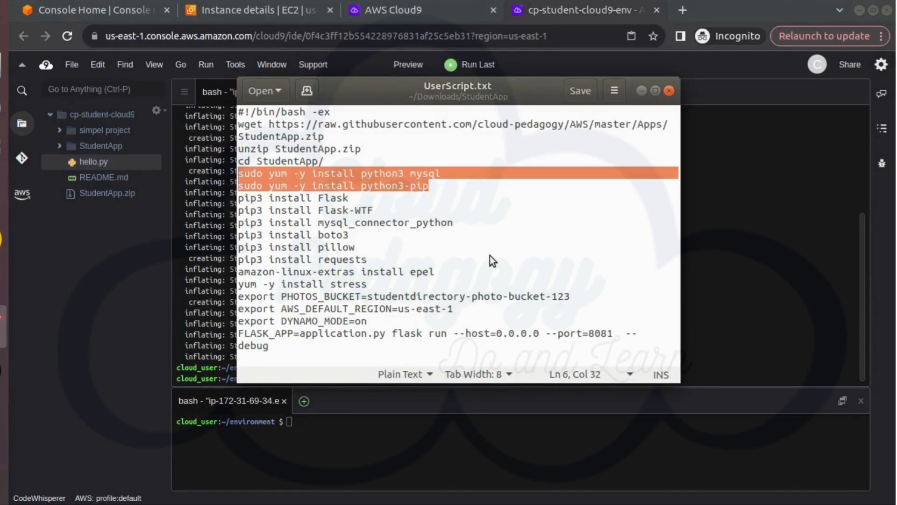
{"action": "key", "text": "alt+Tab"}
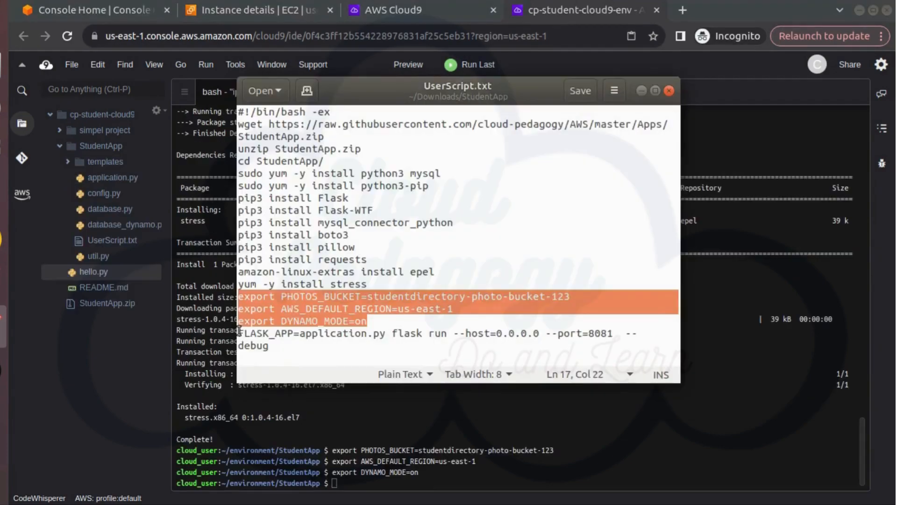
Copy the last UserScript.txt command and run it in the terminal: FLASK_APP=application.py flask run --host=0.0.0.0 --port=8081 --debug
{"action": "left_click", "coordinate": [240, 333]}
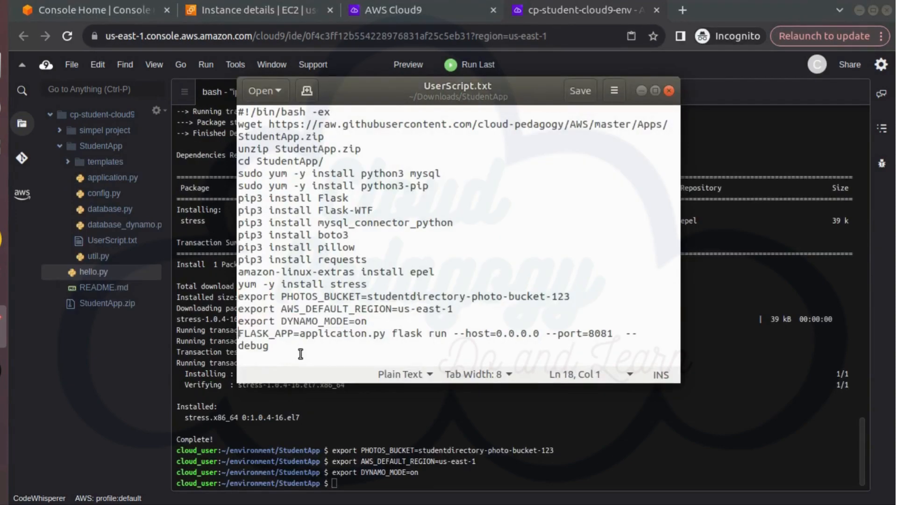
{"action": "left_click", "coordinate": [300, 349], "text": "shift"}
{"action": "left_click", "coordinate": [427, 478]}
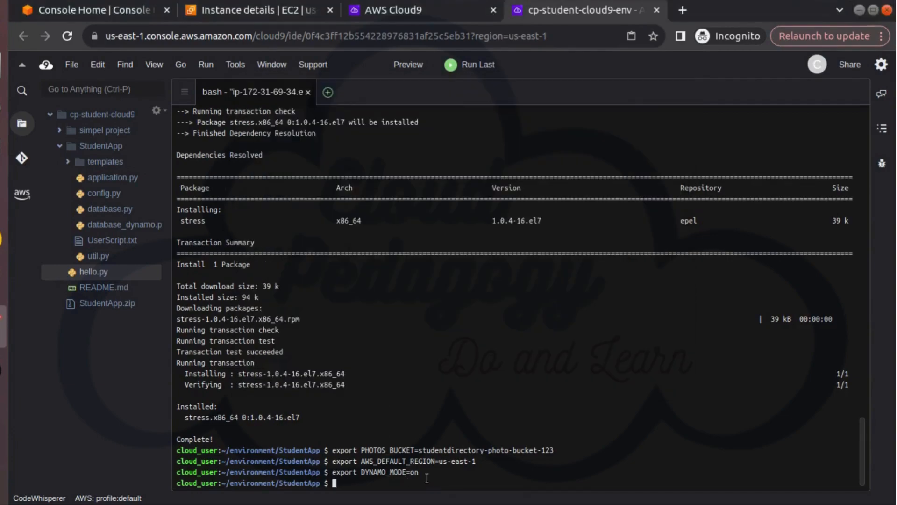
{"action": "right_click", "coordinate": [469, 384]}
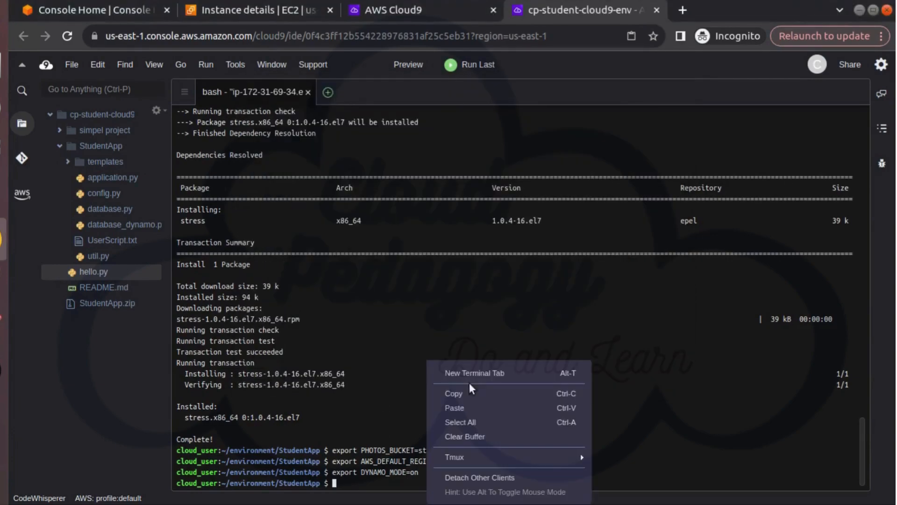
{"action": "left_click", "coordinate": [465, 408]}
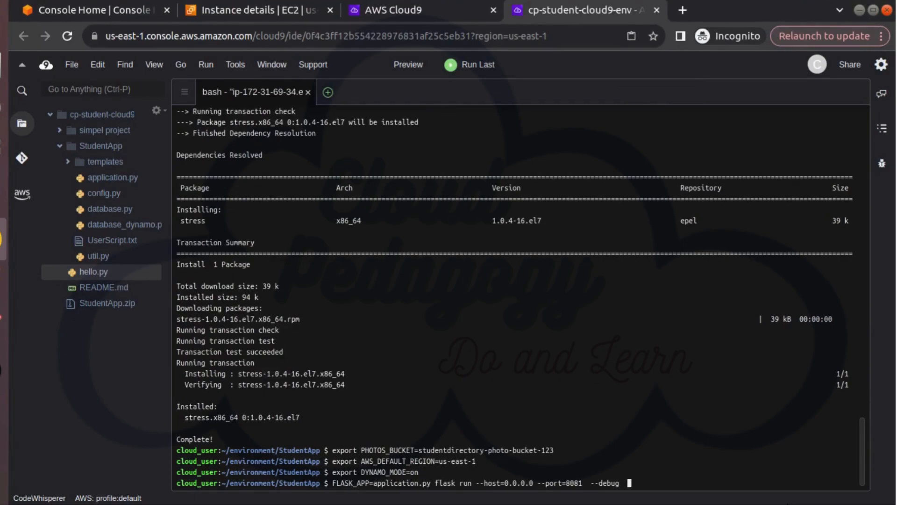
{"action": "key", "text": "Return"}
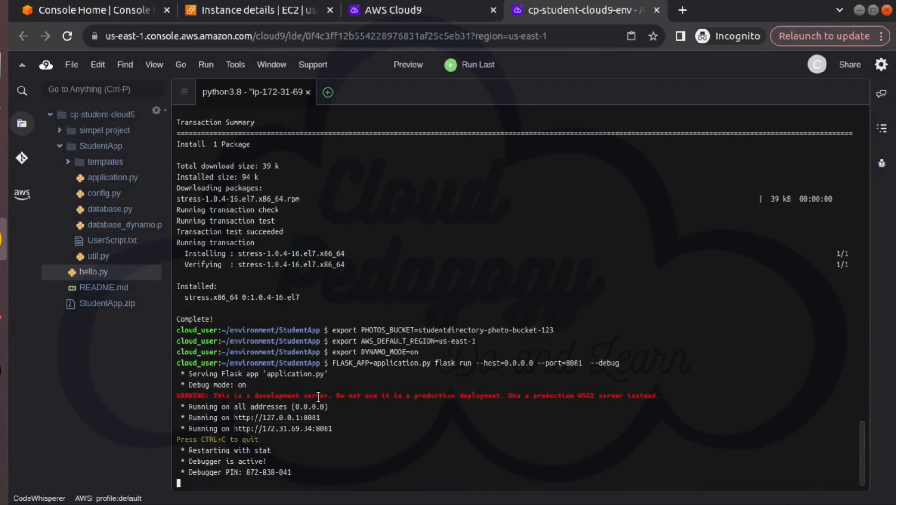
Open the security group of the Cloud9 EC2 instance and start editing its inbound rules
{"action": "left_click", "coordinate": [114, 10]}
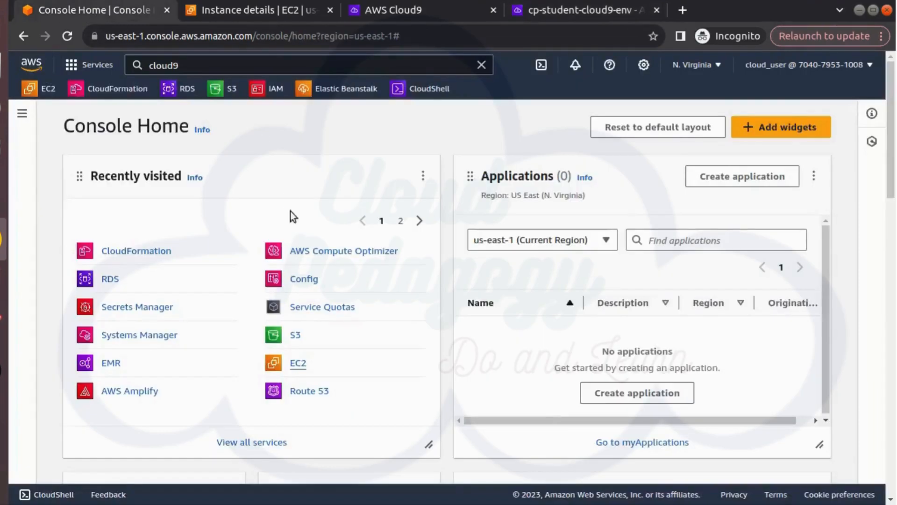
{"action": "left_click", "coordinate": [233, 7]}
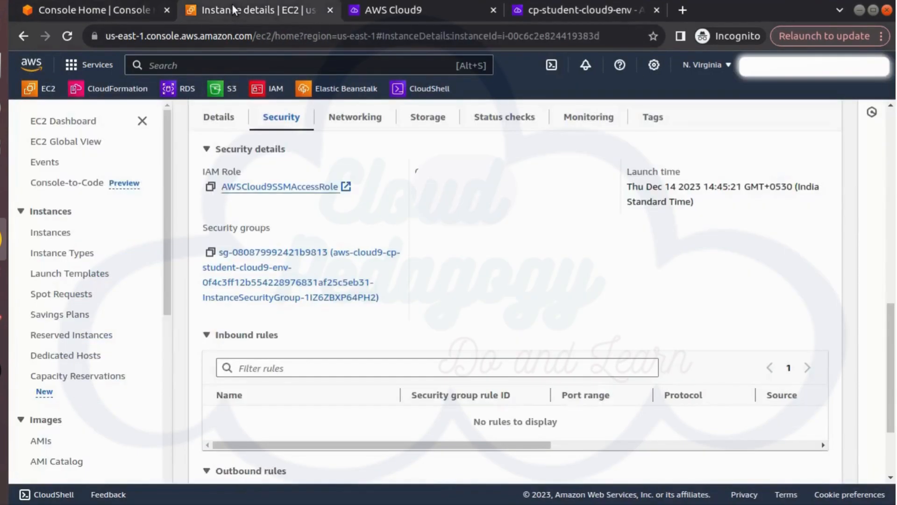
{"action": "left_click", "coordinate": [250, 255]}
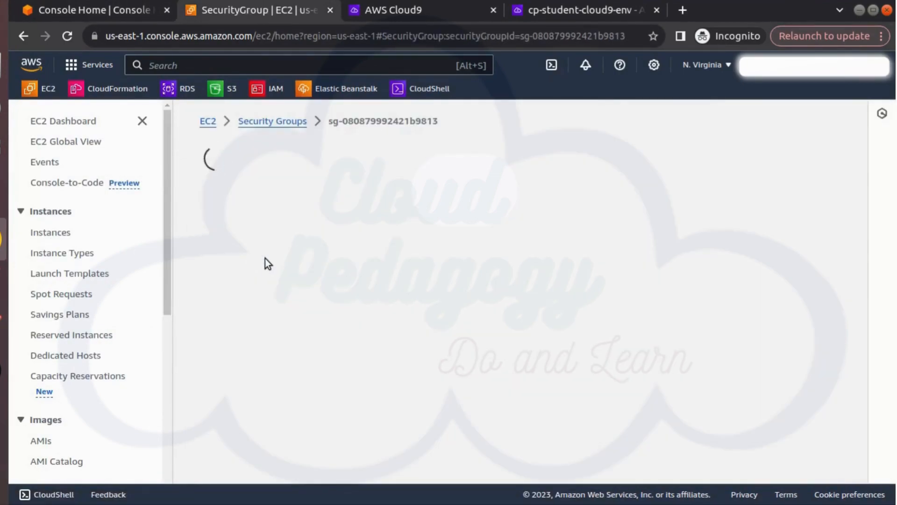
{"action": "scroll", "coordinate": [386, 344], "scroll_direction": "down", "scroll_amount": 6}
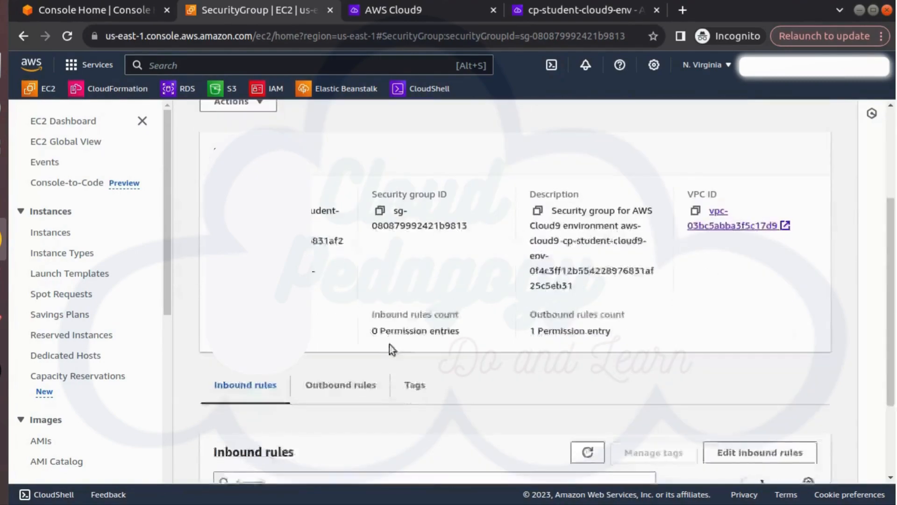
{"action": "left_click", "coordinate": [733, 329]}
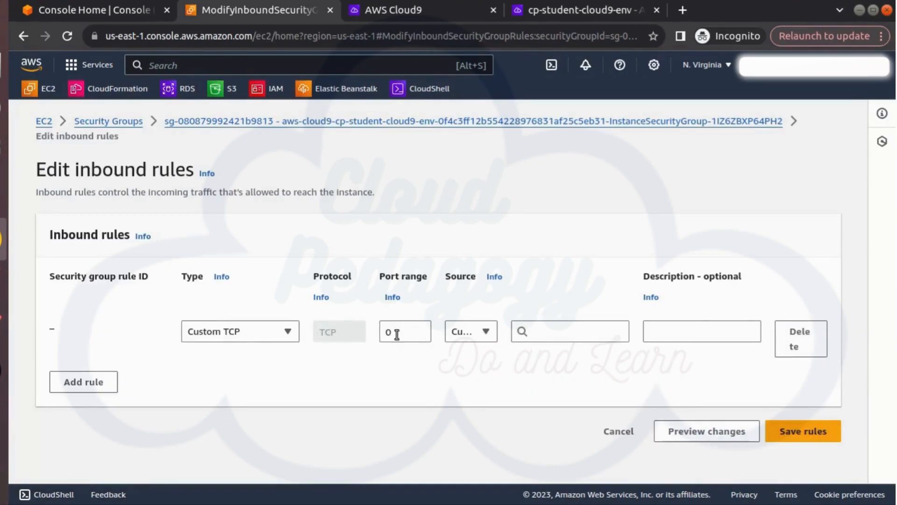
Add a Custom TCP inbound rule for port 8081 with source 0.0.0.0/0 and save the rules
{"action": "double_click", "coordinate": [396, 333]}
{"action": "type", "text": "8081"}
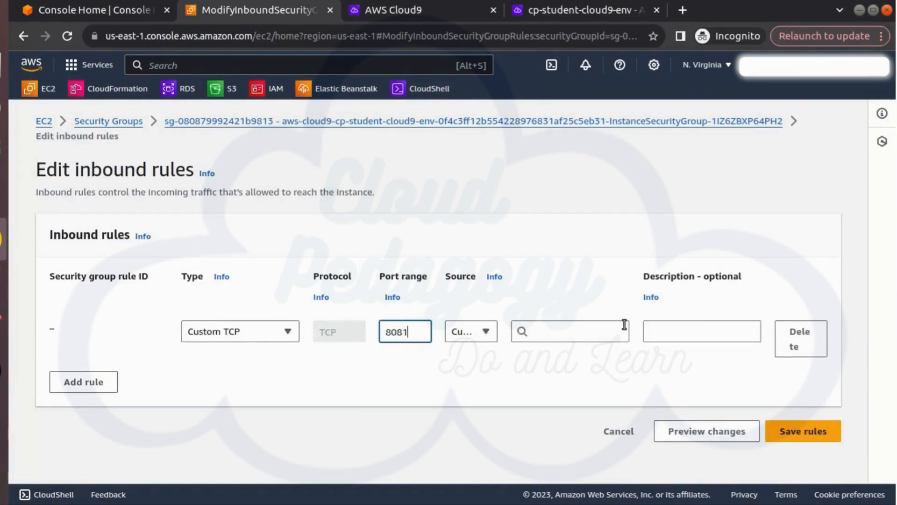
{"action": "left_click", "coordinate": [578, 330]}
{"action": "type", "text": "0"}
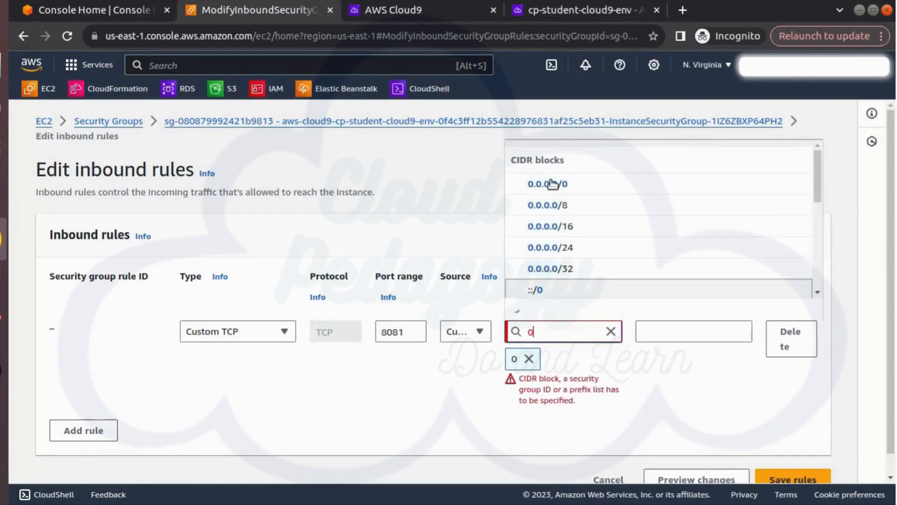
{"action": "left_click", "coordinate": [551, 181]}
{"action": "scroll", "coordinate": [776, 413], "scroll_direction": "down", "scroll_amount": 1}
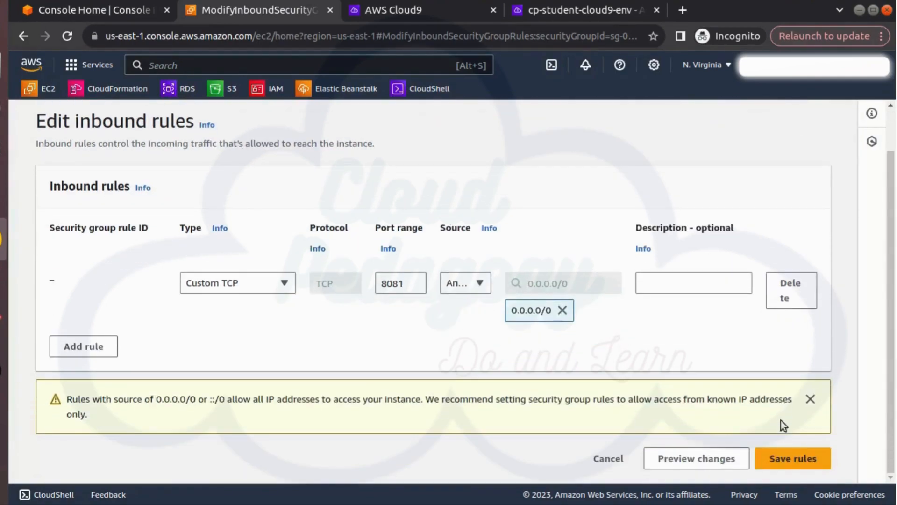
{"action": "left_click", "coordinate": [809, 460]}
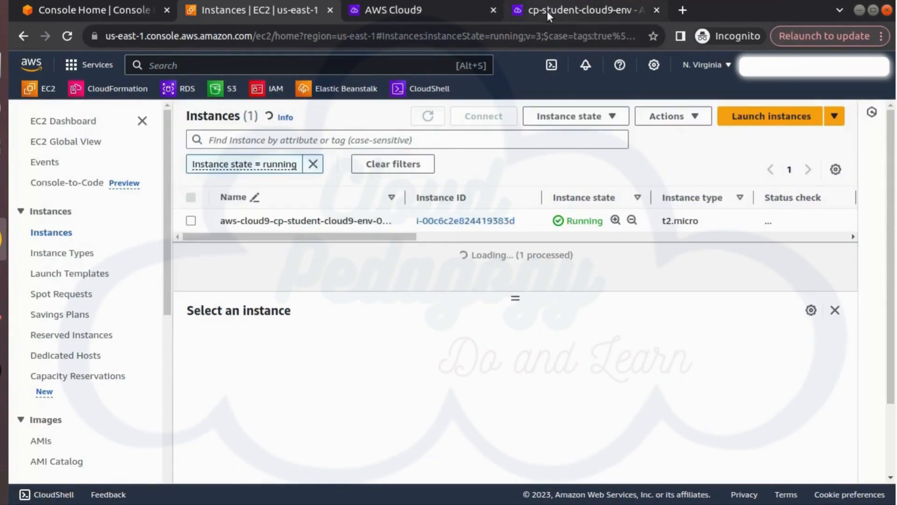
Copy the running Cloud9 instance's public IPv4 address and open it on port 8081 in a new browser tab
{"action": "left_click", "coordinate": [191, 221]}
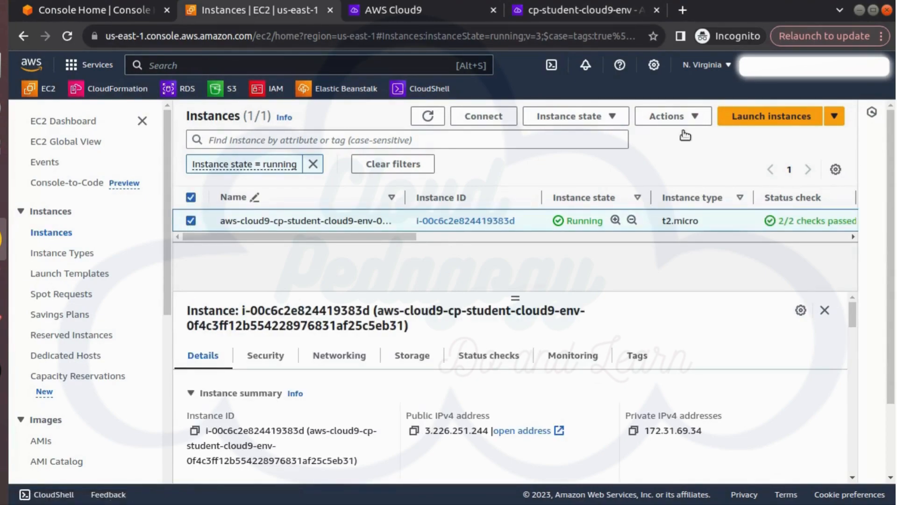
{"action": "left_click", "coordinate": [414, 430]}
{"action": "left_click", "coordinate": [683, 10]}
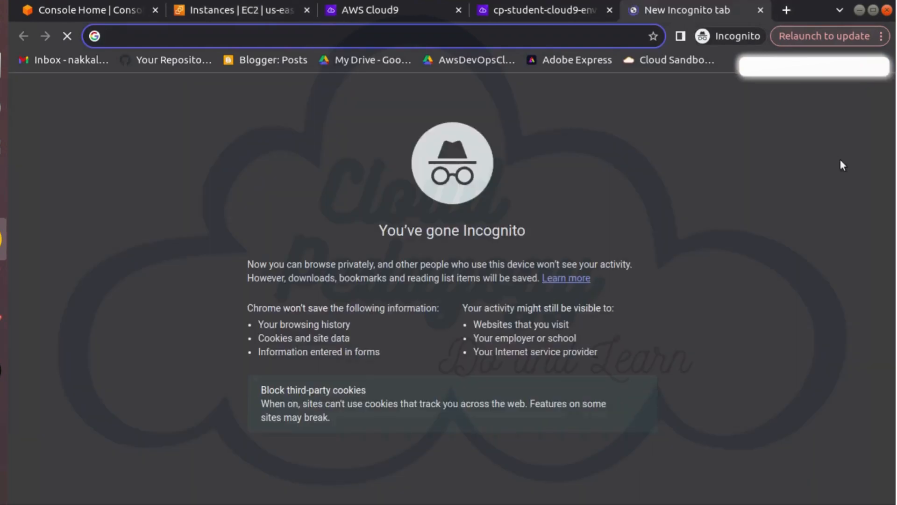
{"action": "key", "text": "ctrl+v"}
{"action": "type", "text": ":8081"}
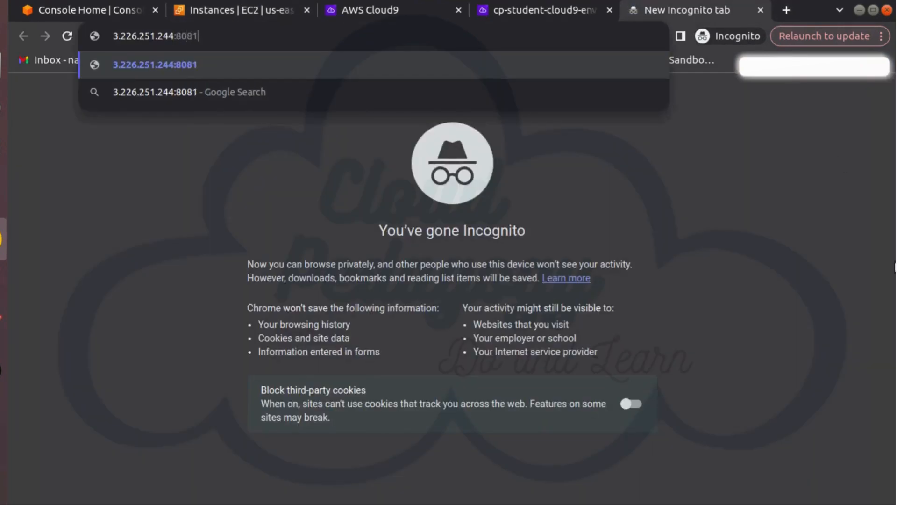
{"action": "key", "text": "Return"}
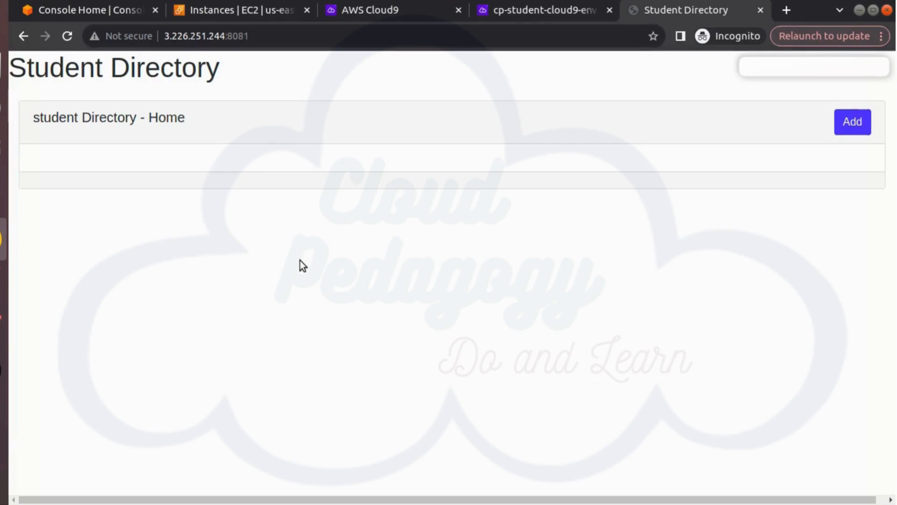
Return to the Cloud9 environment and clear its terminal with the clear command
{"action": "key", "text": "ctrl+Page_Up"}
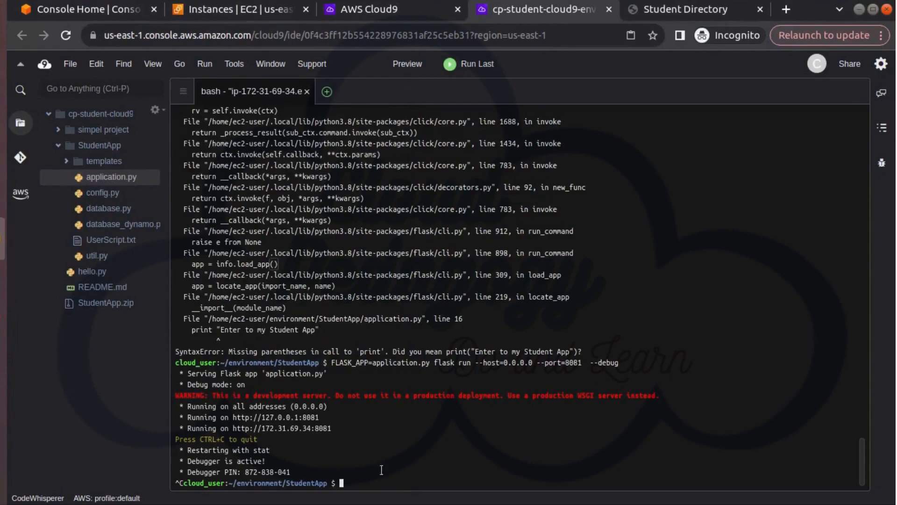
{"action": "type", "text": "clear"}
{"action": "key", "text": "Return"}
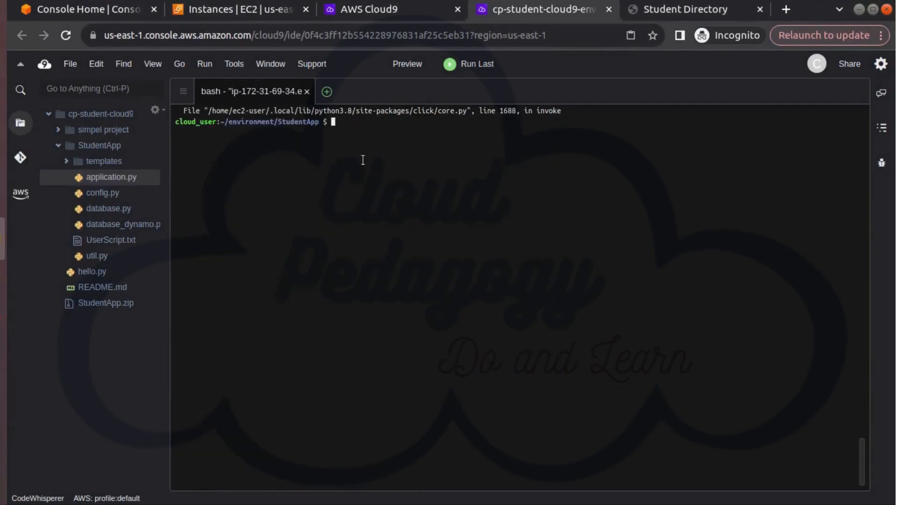
In application.py, add print("Hello Welcome to Student App") above the DYNAMO_MODE check and save the file
{"action": "double_click", "coordinate": [114, 179]}
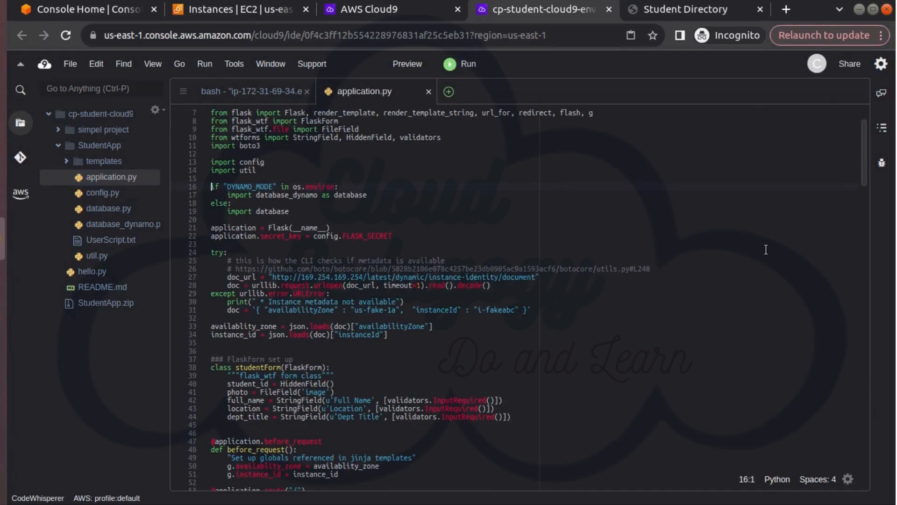
{"action": "key", "text": "Return"}
{"action": "key", "text": "Return"}
{"action": "key", "text": "Up"}
{"action": "type", "text": "print"}
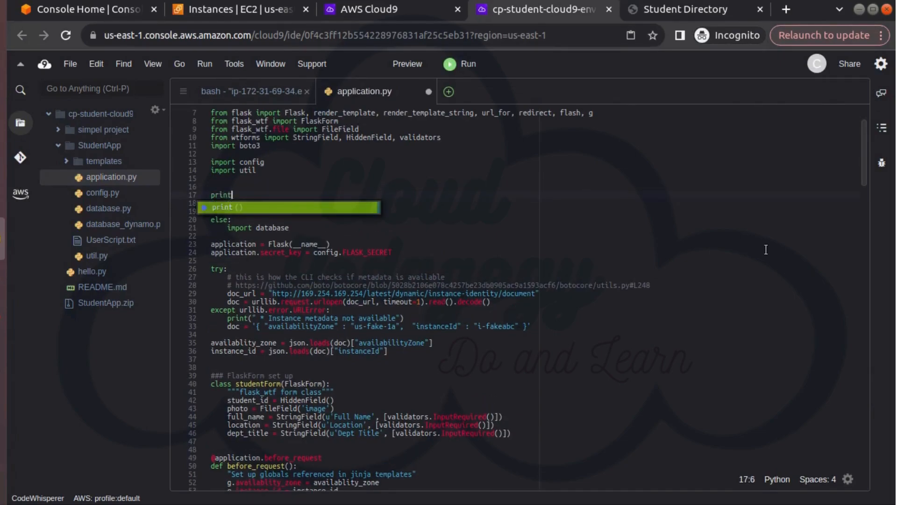
{"action": "key", "text": "Return"}
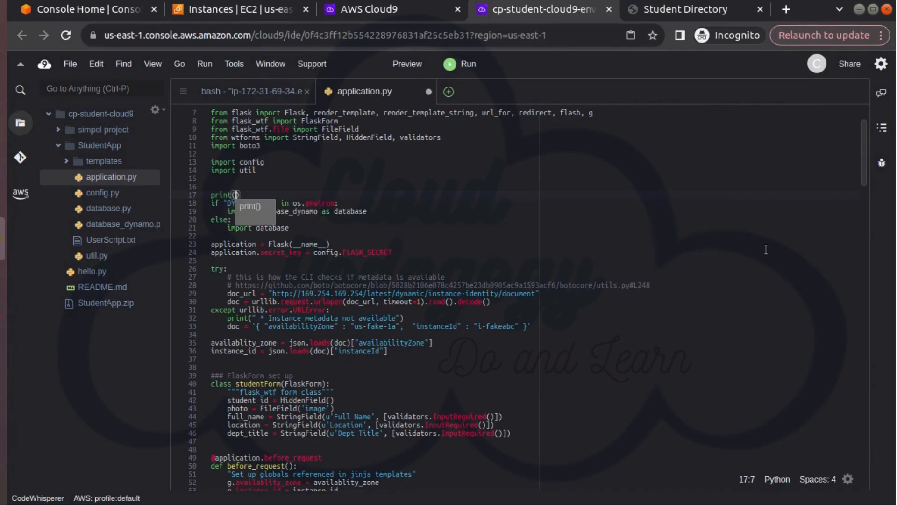
{"action": "type", "text": "\"Hello "}
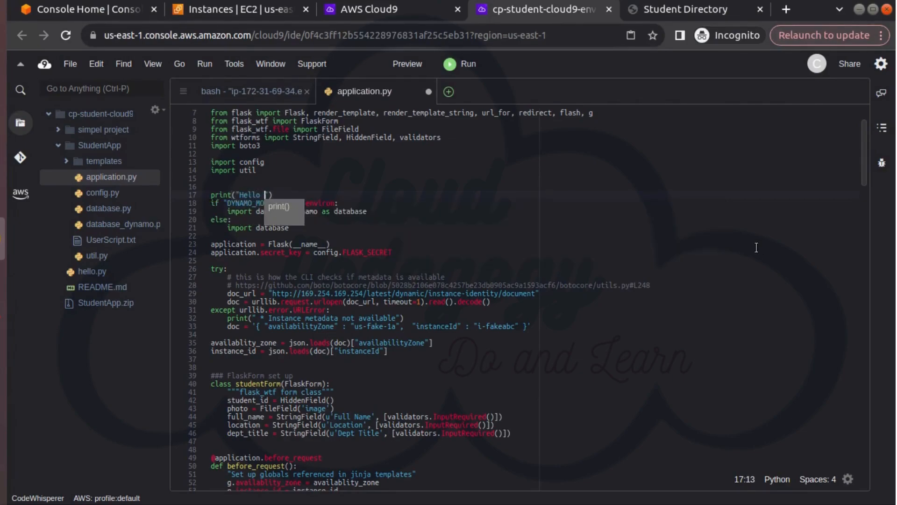
{"action": "type", "text": "Welcom"}
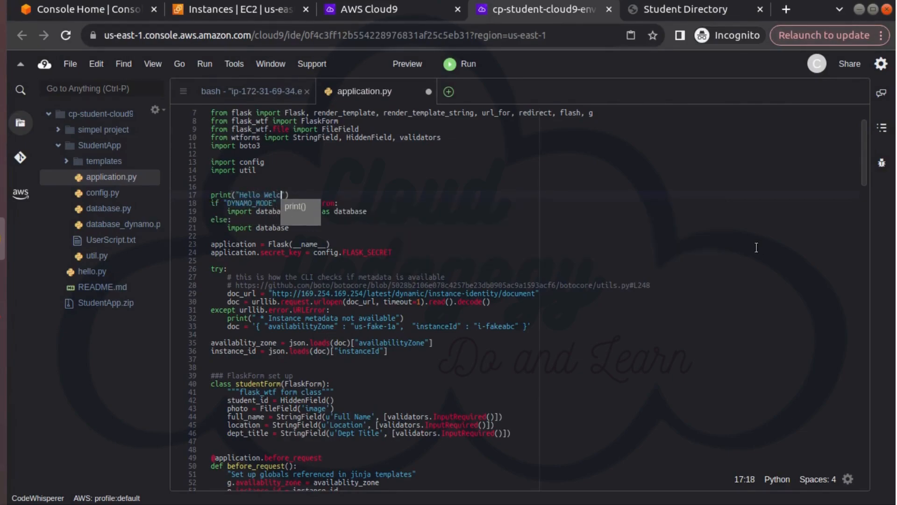
{"action": "type", "text": "e to Student A"}
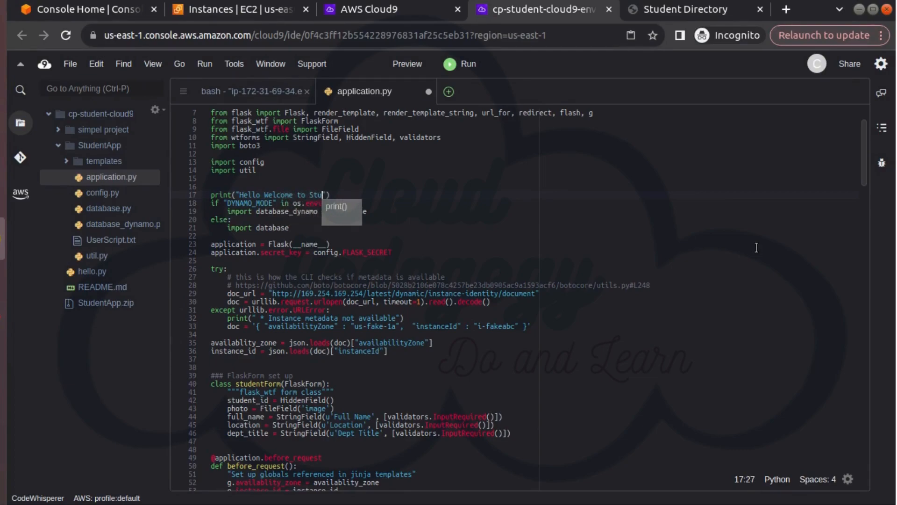
{"action": "type", "text": "pp"}
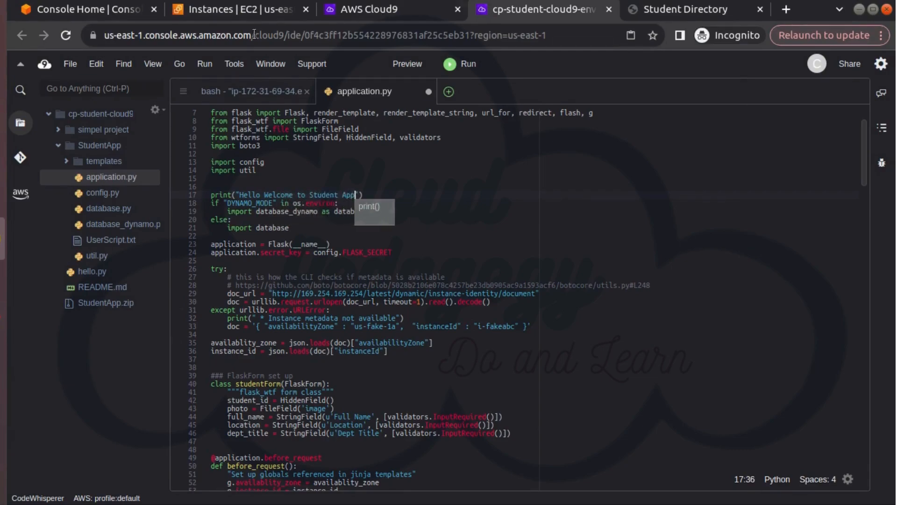
{"action": "left_click", "coordinate": [72, 64]}
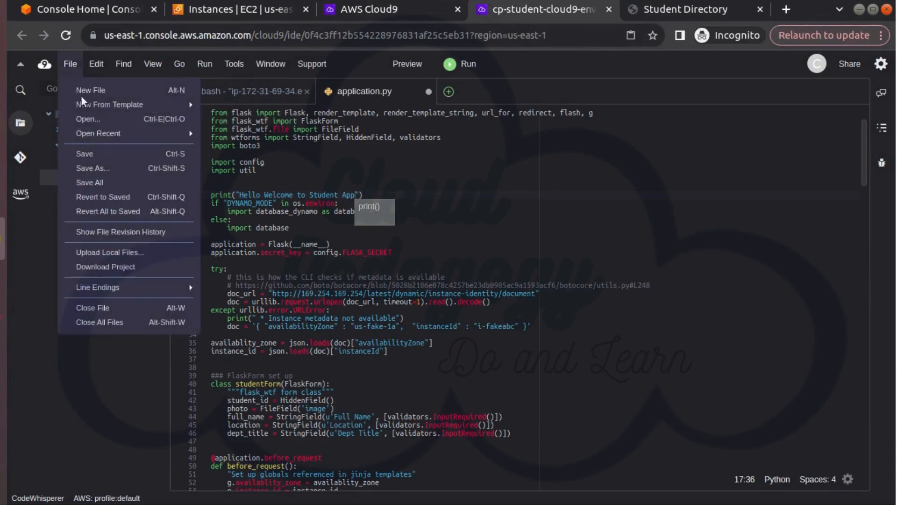
{"action": "left_click", "coordinate": [94, 155]}
Rerun FLASK_APP=application.py flask run --host=0.0.0.0 --port=8081 --debug in the terminal and highlight the printed greeting
{"action": "left_click", "coordinate": [271, 96]}
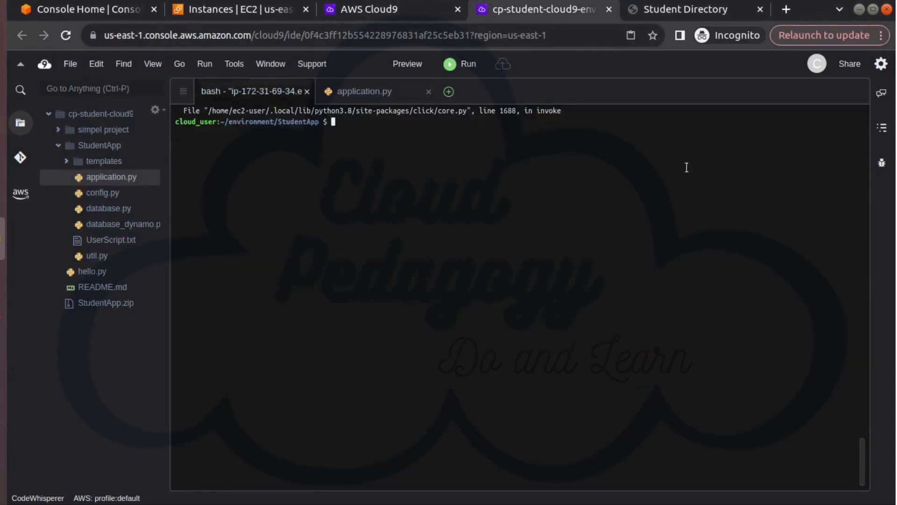
{"action": "type", "text": "clear"}
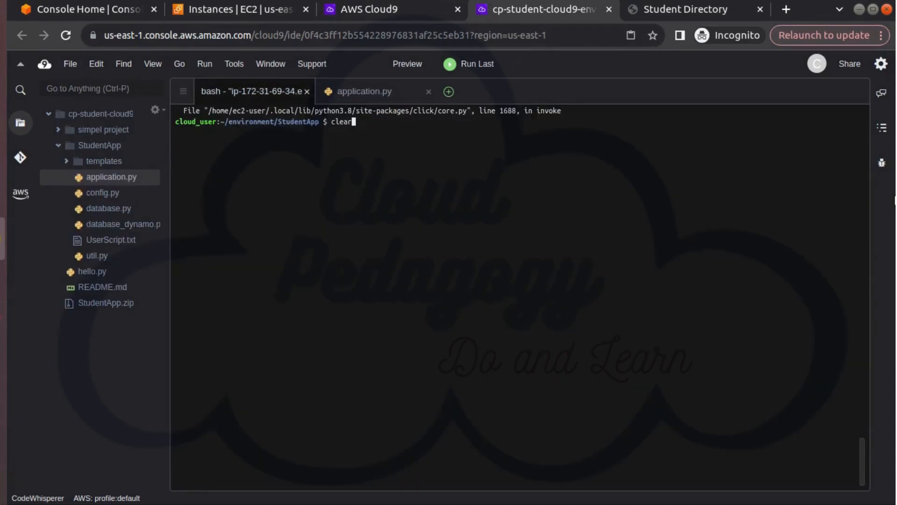
{"action": "key", "text": "Up"}
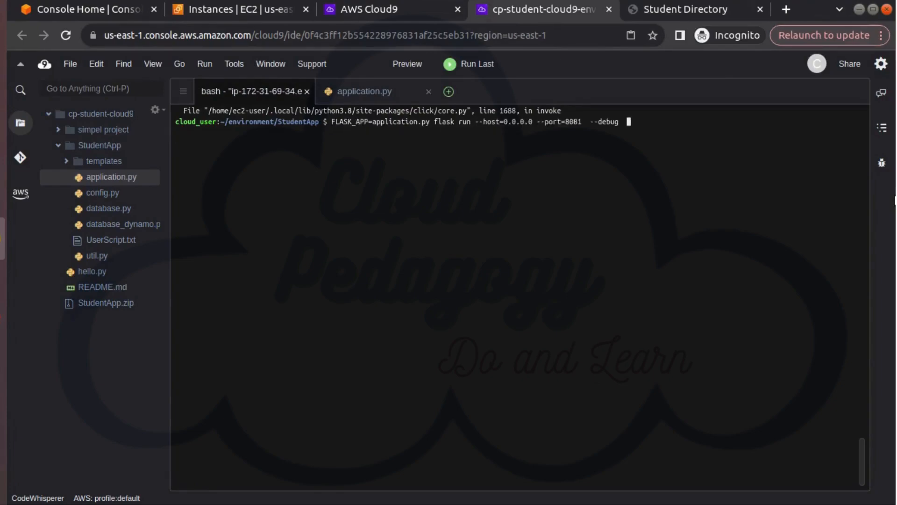
{"action": "key", "text": "Return"}
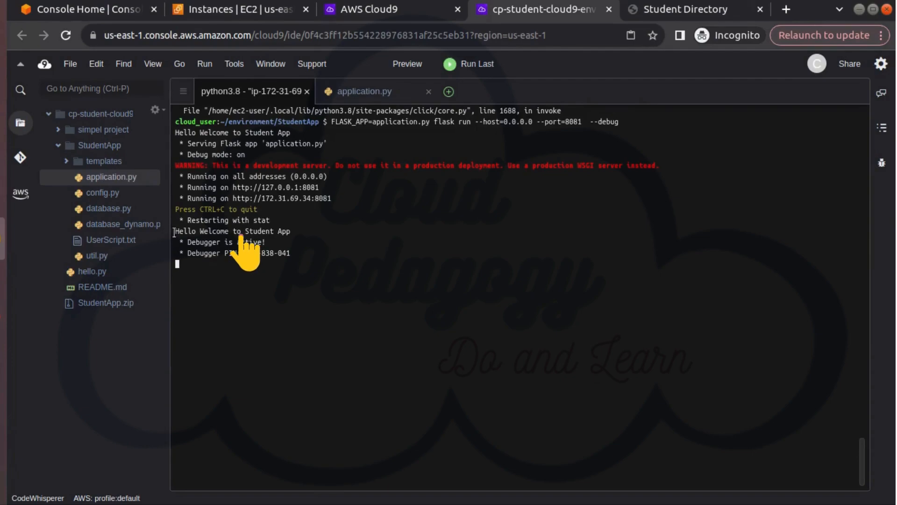
{"action": "left_click_drag", "start_coordinate": [175, 231], "coordinate": [296, 230]}
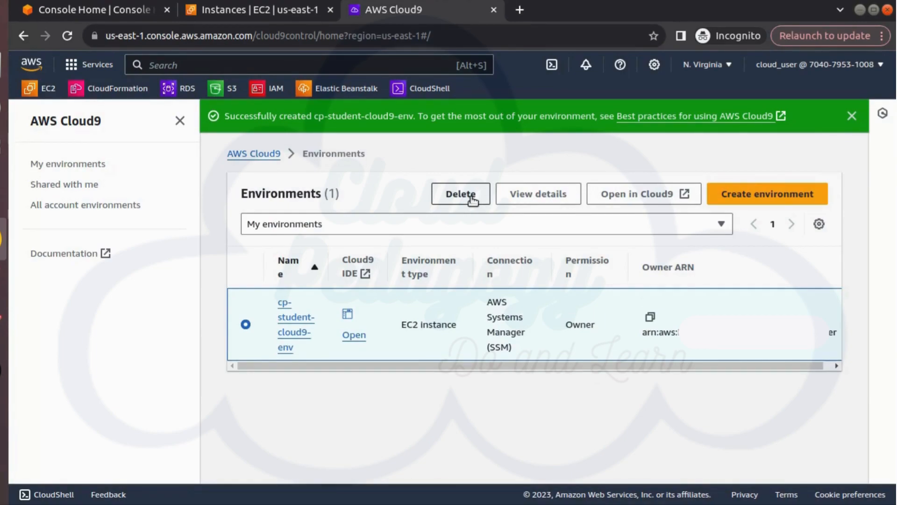
Permanently delete the cp-student-cloud9-env environment, entering Delete as the written consent
{"action": "left_click", "coordinate": [471, 198]}
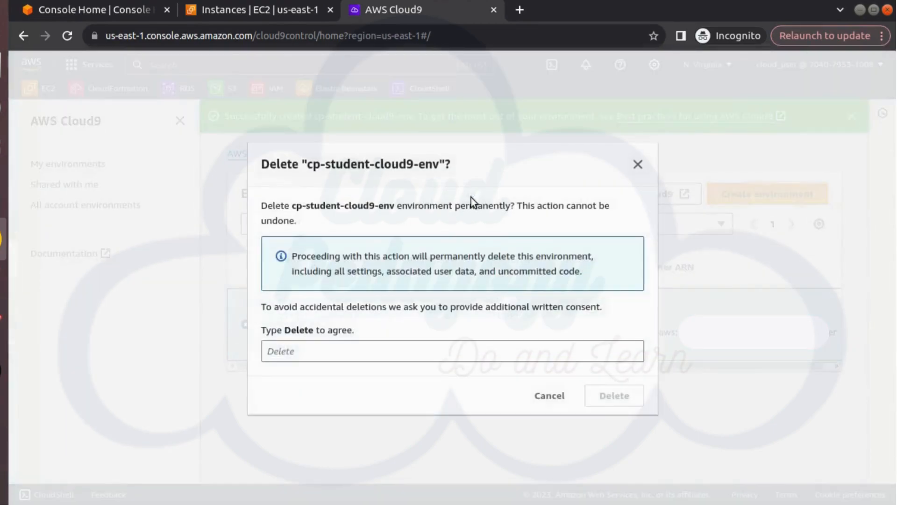
{"action": "left_click", "coordinate": [312, 345]}
{"action": "type", "text": "Delete"}
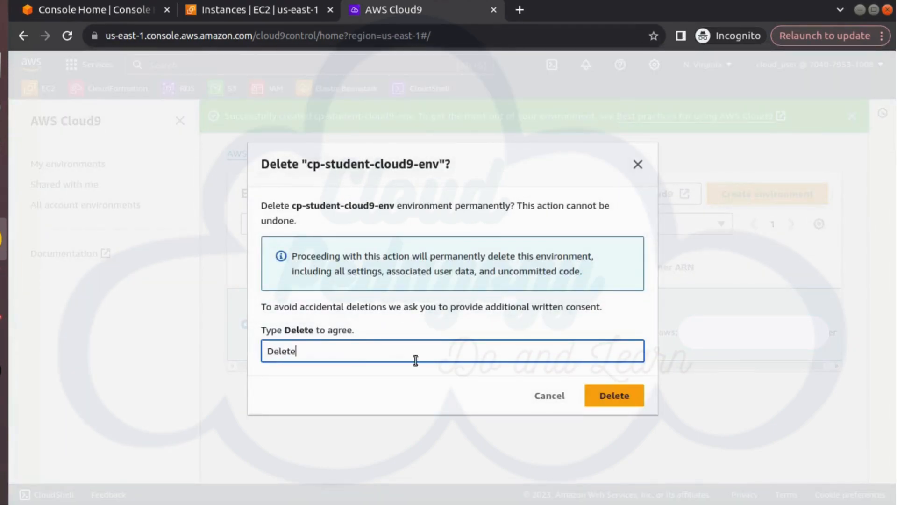
{"action": "left_click", "coordinate": [607, 401]}
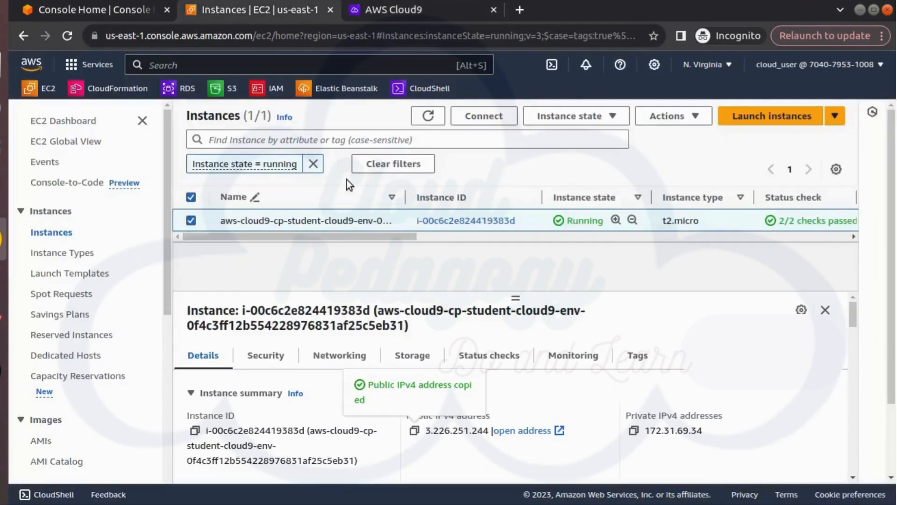
Refresh the EC2 instances list and remove the running-state filter to check the Cloud9 instance's state
{"action": "left_click", "coordinate": [425, 116]}
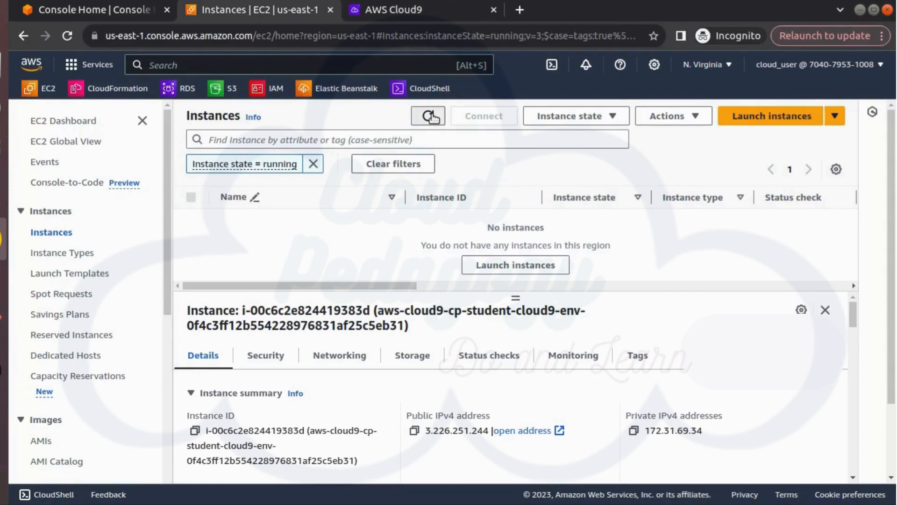
{"action": "left_click", "coordinate": [427, 117]}
{"action": "left_click", "coordinate": [314, 165]}
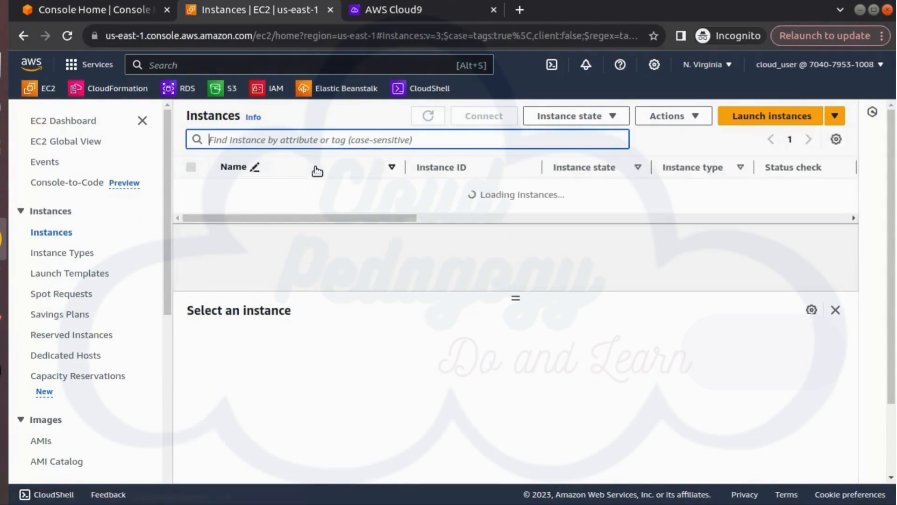
{"action": "left_click_drag", "start_coordinate": [405, 214], "coordinate": [382, 218]}
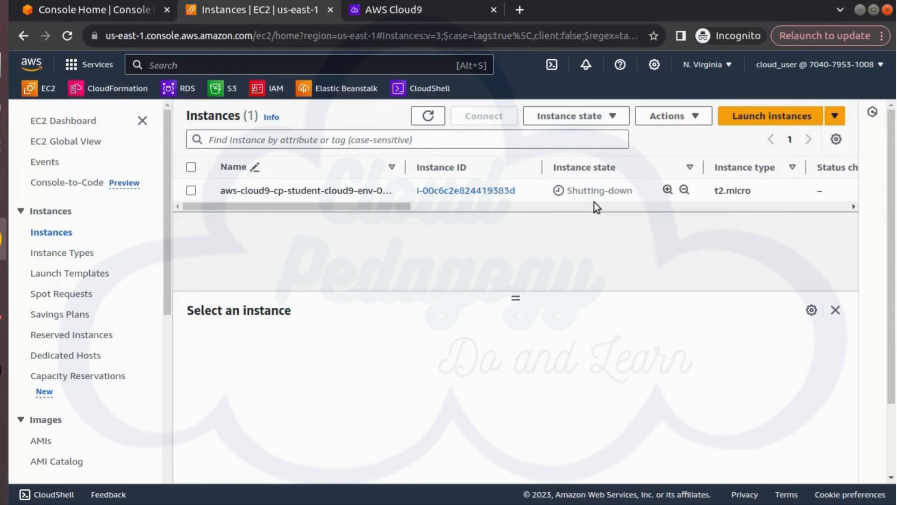
{"action": "left_click", "coordinate": [426, 120]}
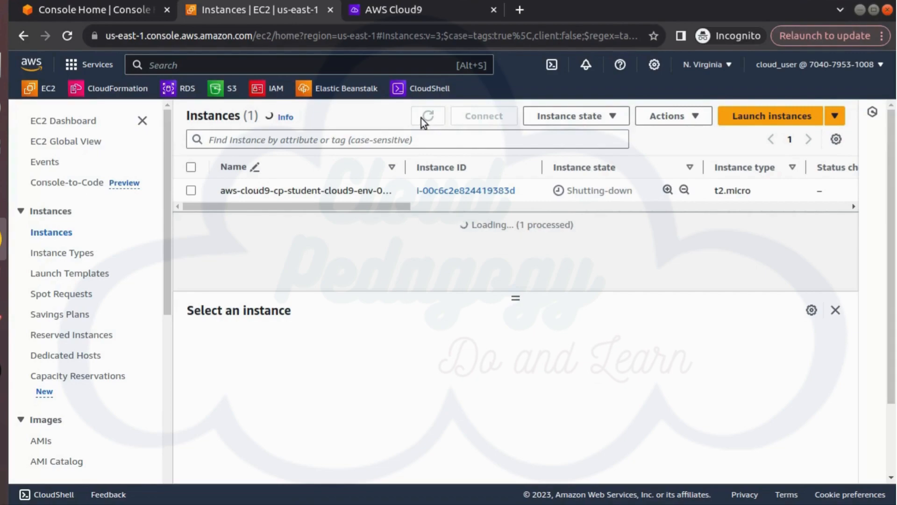